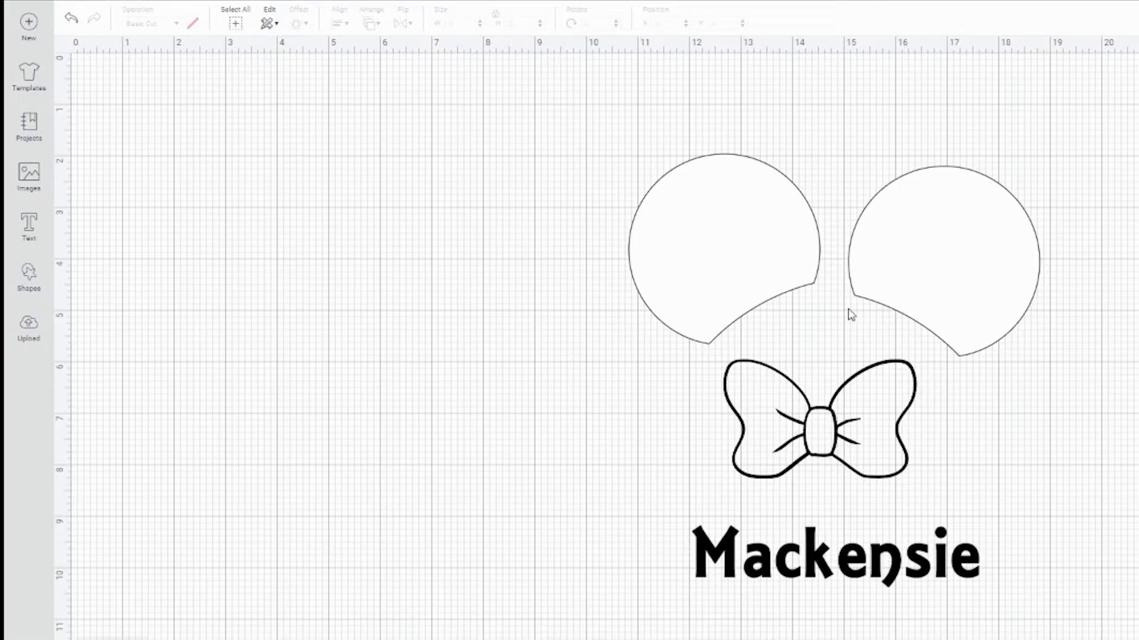
Step: Shift the ears-and-bow artwork upward and move the first ear alone to the empty canvas area at about X 2.889, Y 2.874
{"action": "left_click_drag", "start_coordinate": [783, 267], "coordinate": [755, 249]}
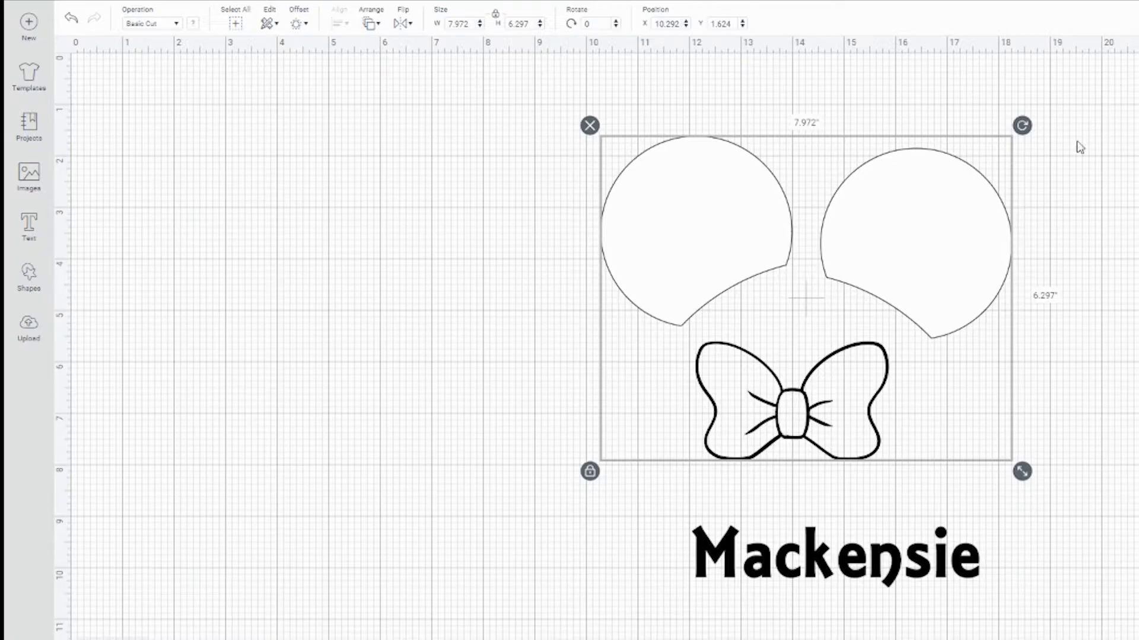
{"action": "left_click_drag", "start_coordinate": [975, 212], "coordinate": [976, 198]}
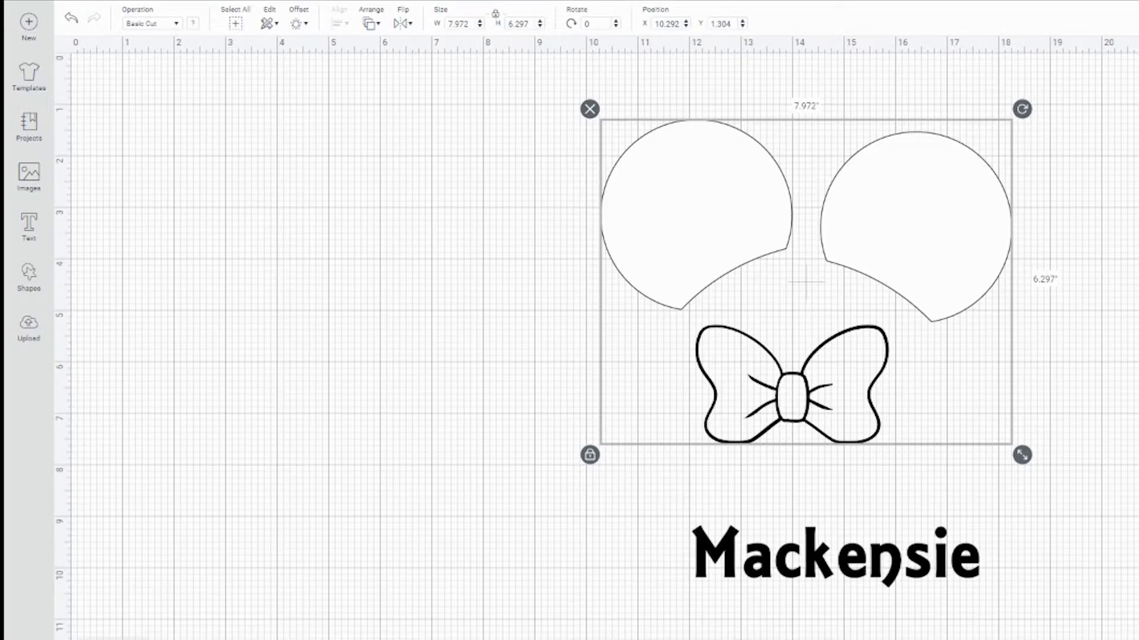
{"action": "left_click_drag", "start_coordinate": [751, 217], "coordinate": [380, 231]}
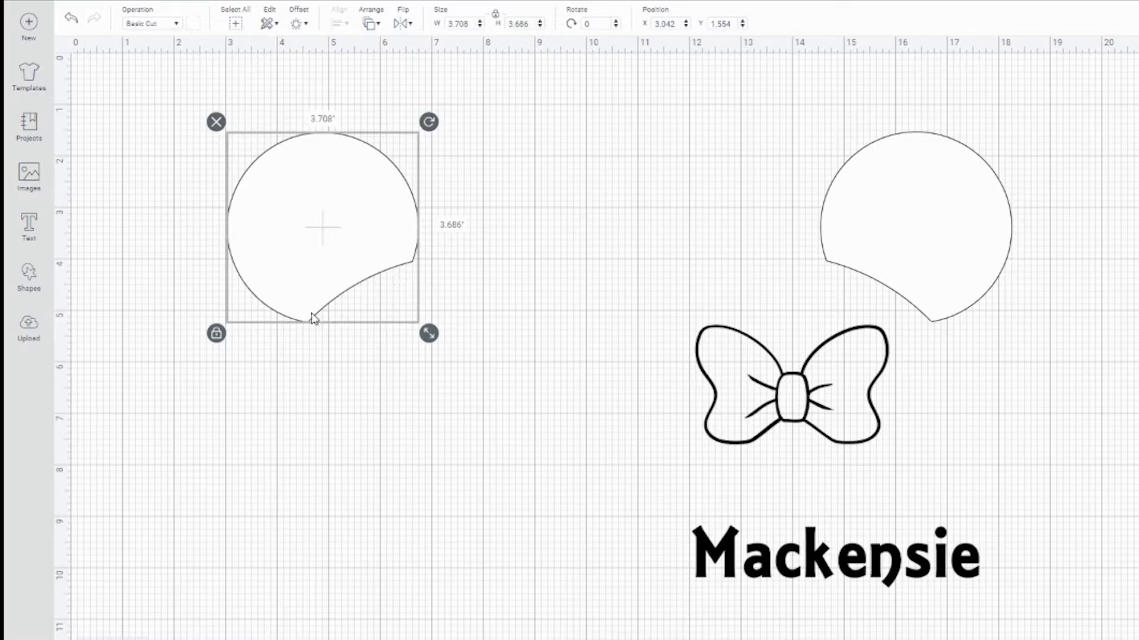
{"action": "left_click_drag", "start_coordinate": [334, 189], "coordinate": [313, 193]}
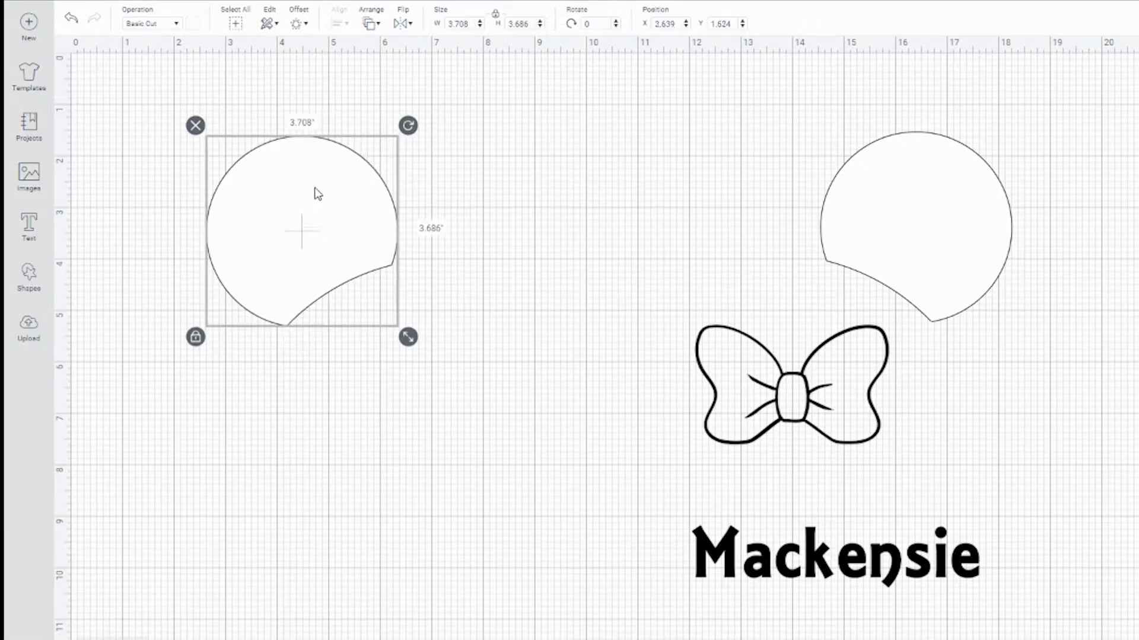
{"action": "mouse_move", "coordinate": [330, 202]}
{"action": "left_mouse_down"}
{"action": "mouse_move", "coordinate": [360, 208]}
{"action": "mouse_move", "coordinate": [352, 202]}
{"action": "left_mouse_up"}
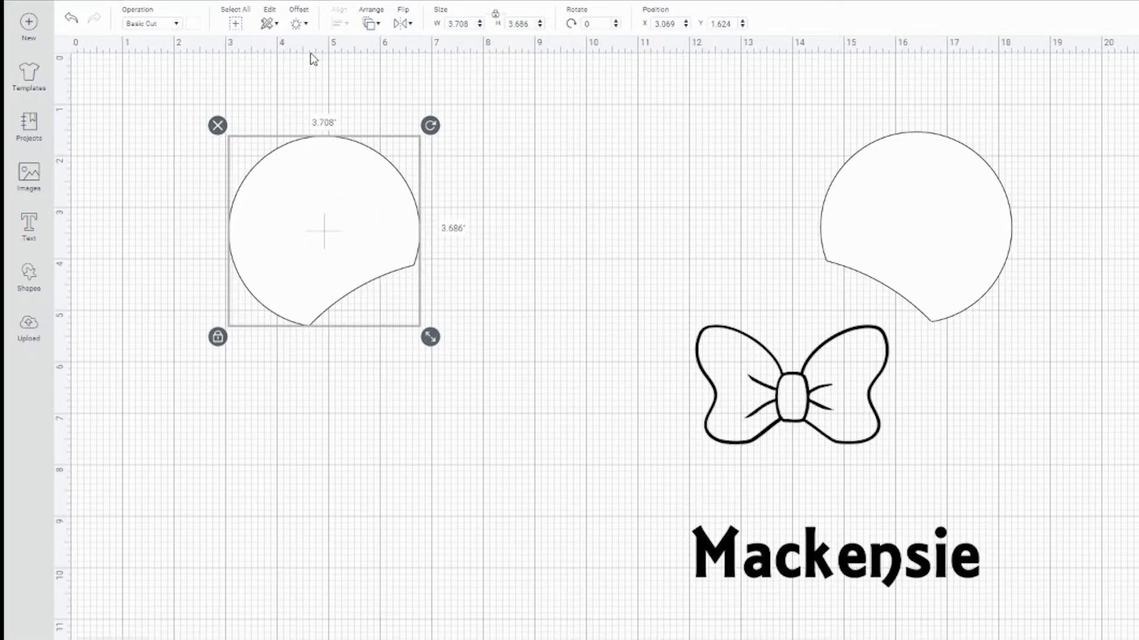
{"action": "left_click_drag", "start_coordinate": [297, 229], "coordinate": [287, 293]}
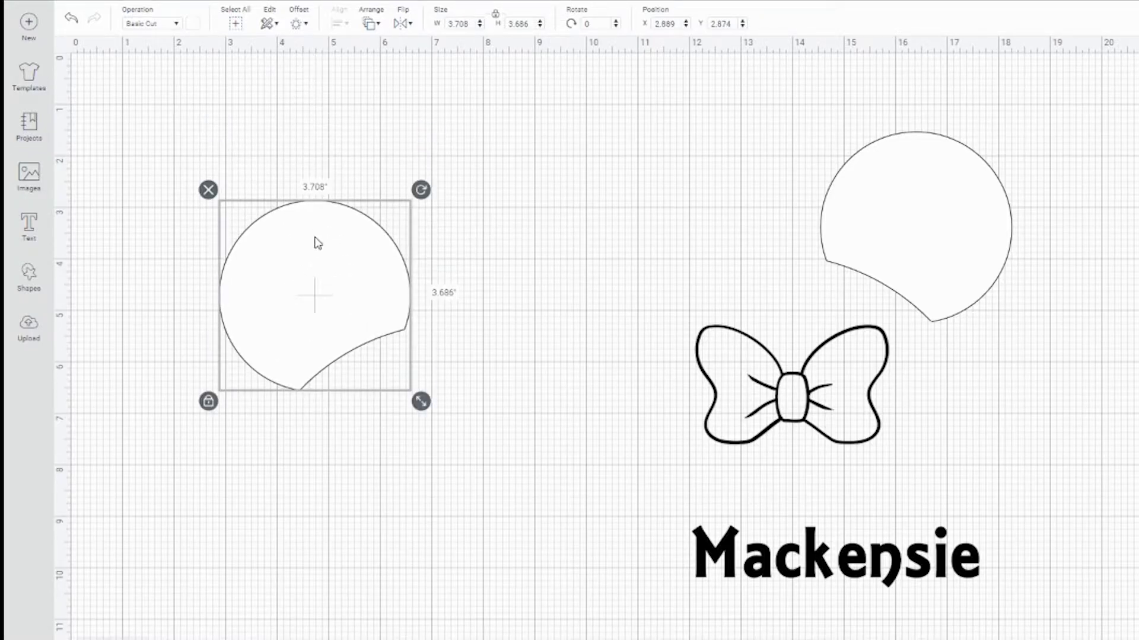
Step: Apply an outward offset of 0.292 in with rounded corners to the separated ear
{"action": "left_click", "coordinate": [307, 25]}
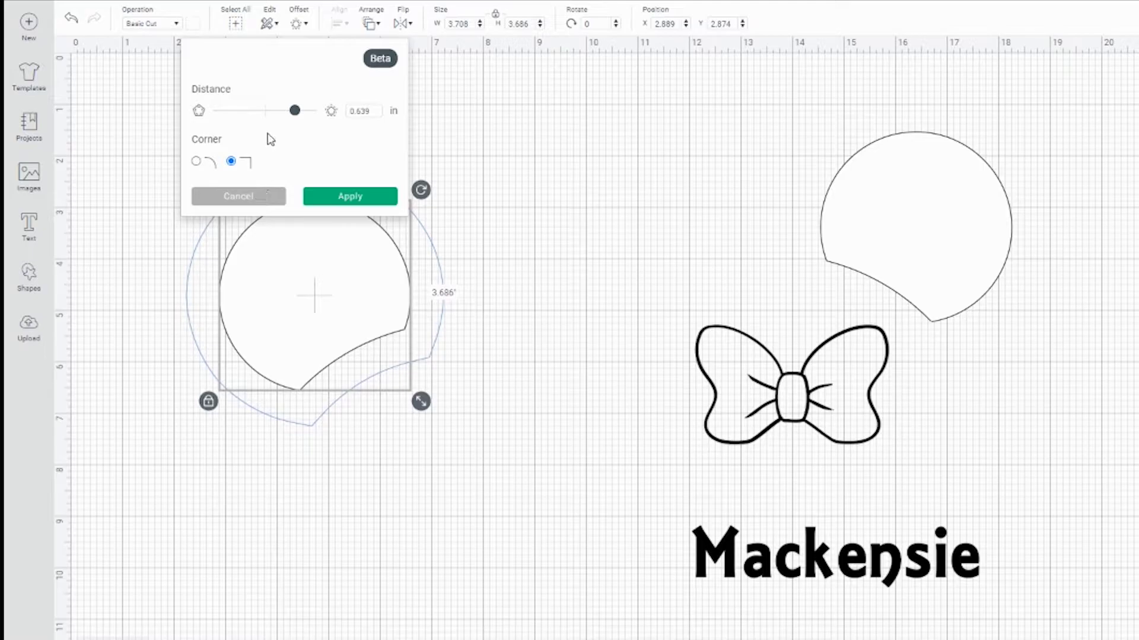
{"action": "mouse_move", "coordinate": [293, 113]}
{"action": "left_mouse_down"}
{"action": "mouse_move", "coordinate": [259, 119]}
{"action": "mouse_move", "coordinate": [286, 121]}
{"action": "left_mouse_up"}
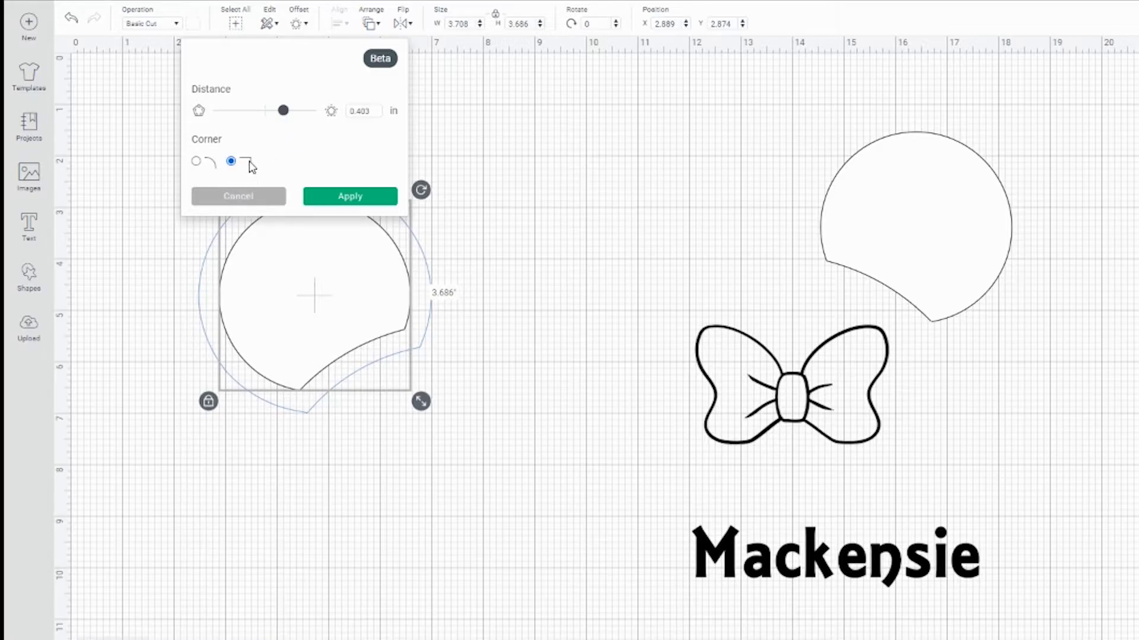
{"action": "left_click", "coordinate": [196, 161]}
{"action": "left_click_drag", "start_coordinate": [283, 111], "coordinate": [279, 117]}
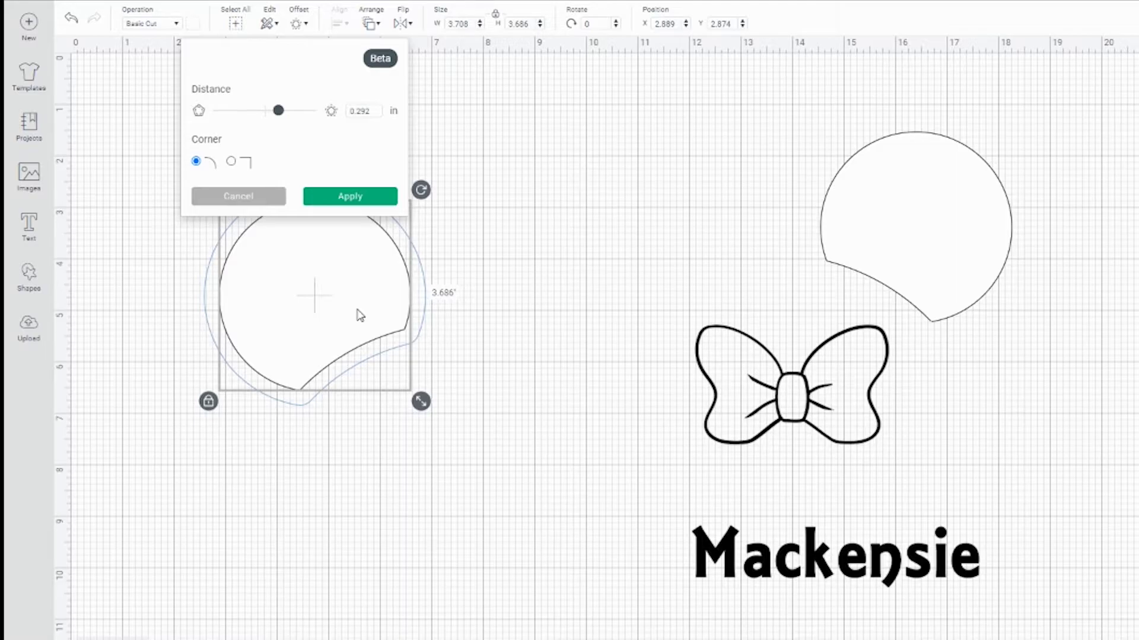
{"action": "left_click", "coordinate": [350, 197]}
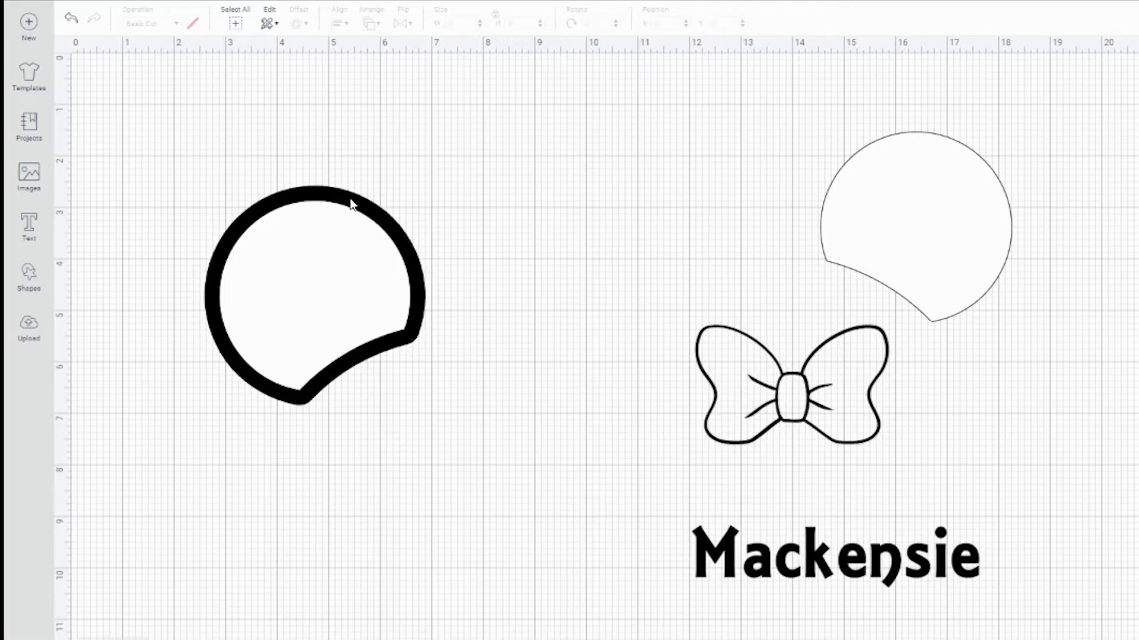
Step: Move the white ear down off its black offset, and undo the move
{"action": "left_click", "coordinate": [325, 268]}
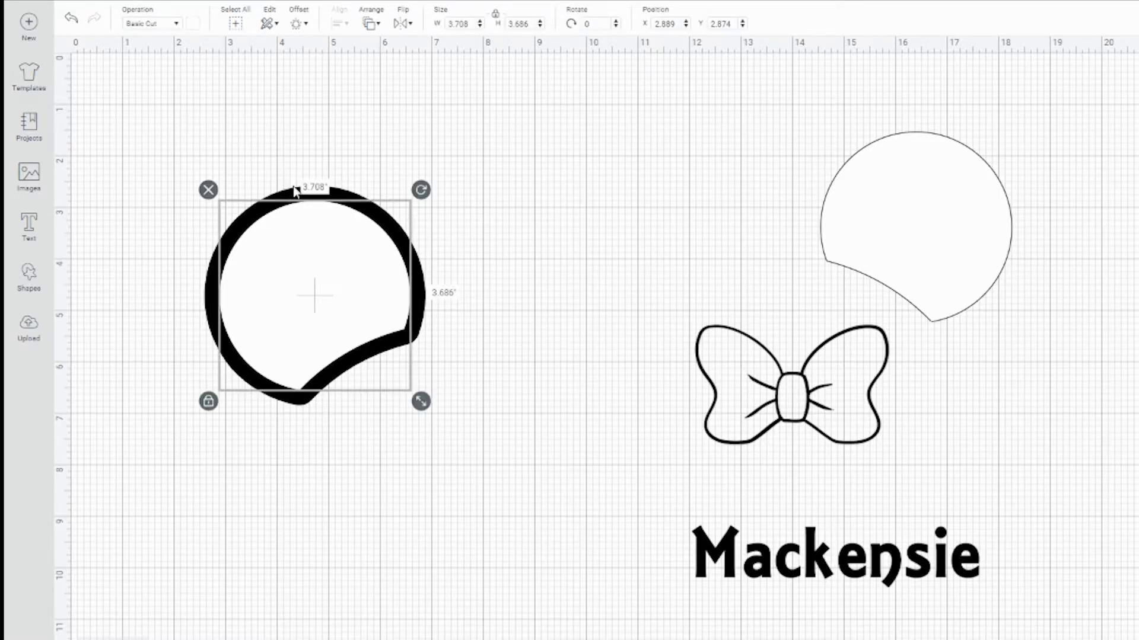
{"action": "left_click_drag", "start_coordinate": [343, 267], "coordinate": [309, 481]}
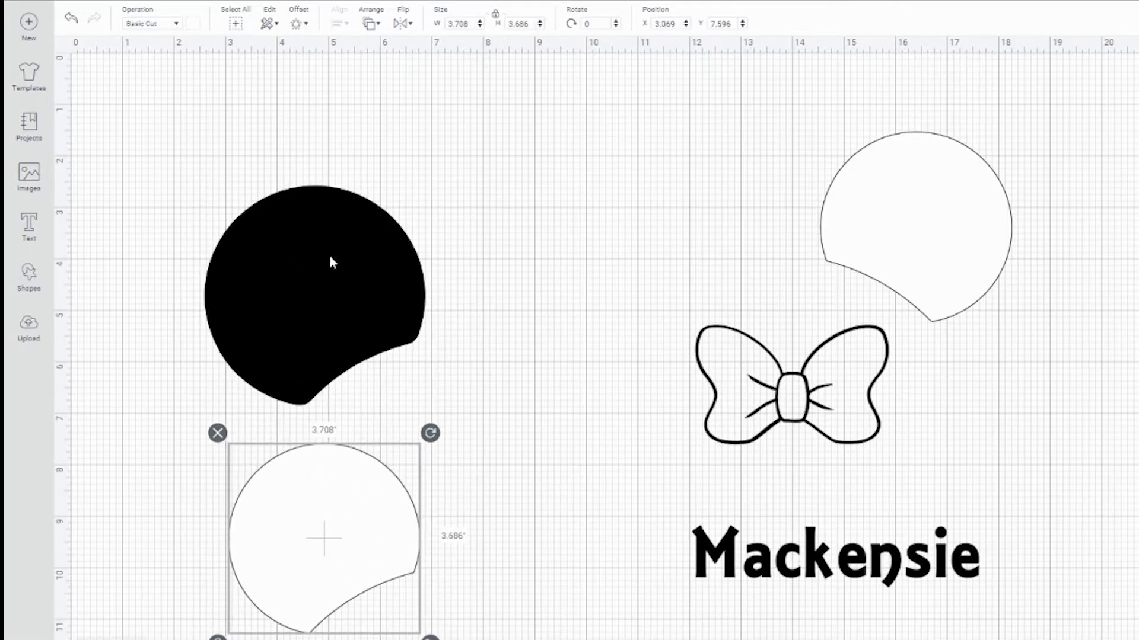
{"action": "key", "text": "ctrl+z"}
{"action": "key", "text": "ctrl+z"}
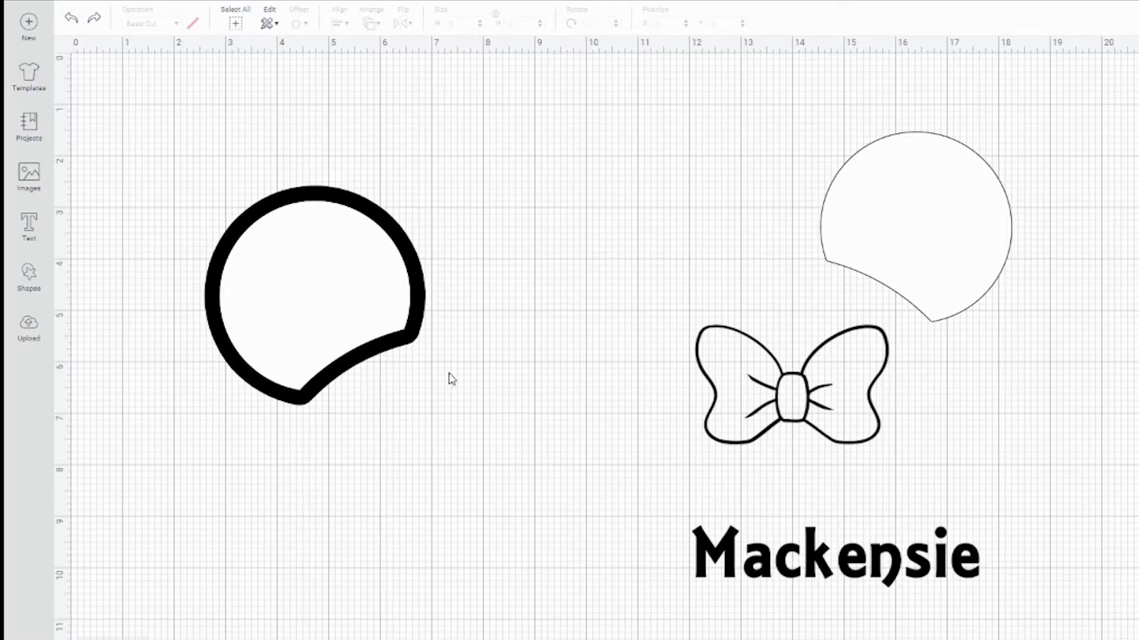
Step: Attach the ear to its offset and move the attached shape beside the other ear, shifting that ear to make room
{"action": "left_click_drag", "start_coordinate": [178, 157], "coordinate": [465, 474]}
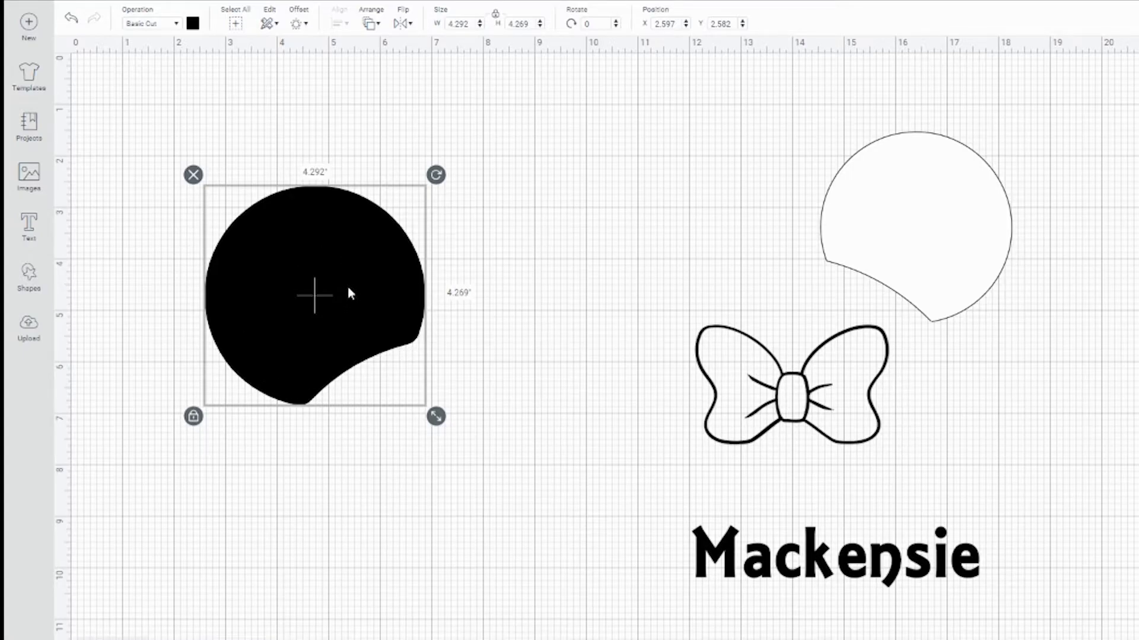
{"action": "left_click_drag", "start_coordinate": [364, 298], "coordinate": [747, 195]}
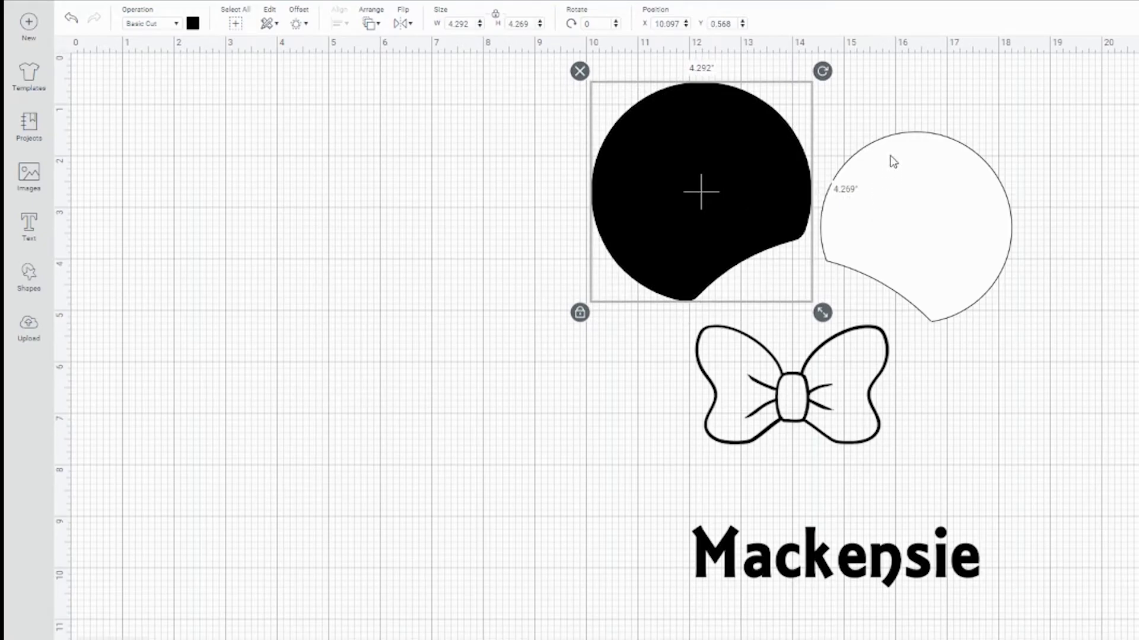
{"action": "left_click_drag", "start_coordinate": [887, 140], "coordinate": [926, 118]}
{"action": "left_click_drag", "start_coordinate": [771, 166], "coordinate": [793, 178]}
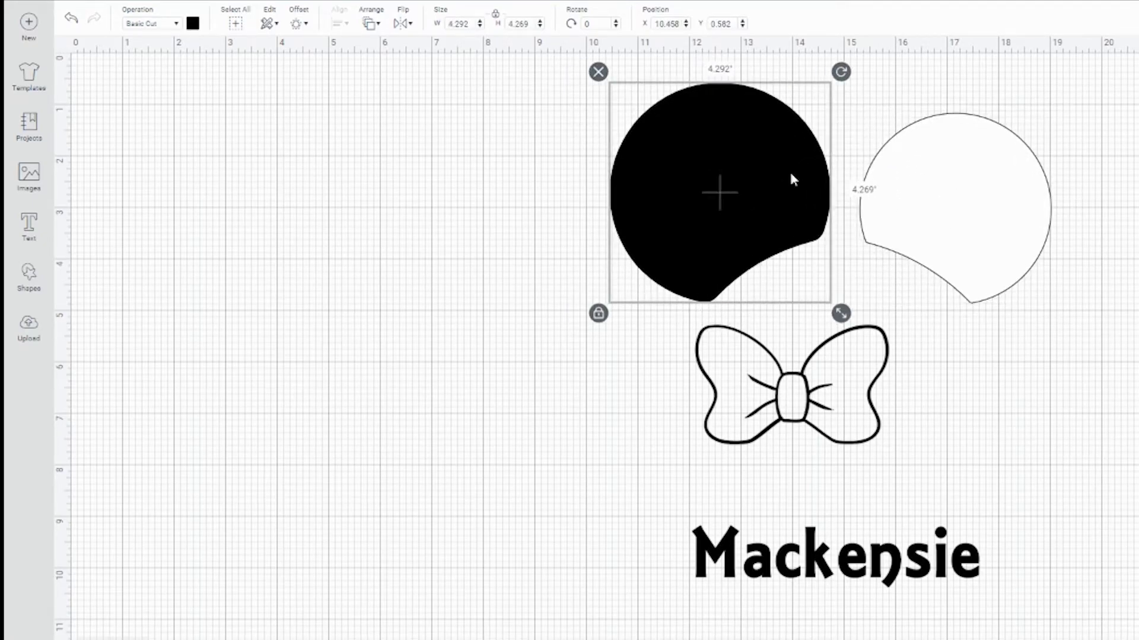
Step: Move the bow to the empty canvas area at about X 2.839, Y 4.129, and place the black ear just above the name text
{"action": "left_click_drag", "start_coordinate": [865, 336], "coordinate": [380, 197]}
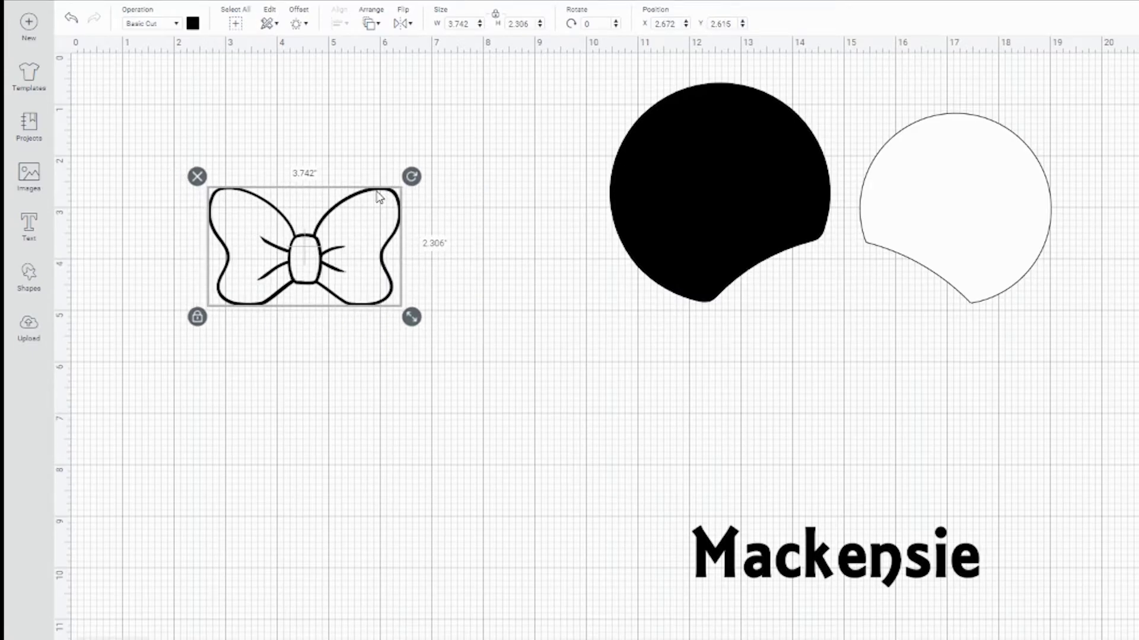
{"action": "left_click_drag", "start_coordinate": [380, 198], "coordinate": [385, 278]}
{"action": "left_click_drag", "start_coordinate": [772, 203], "coordinate": [833, 365]}
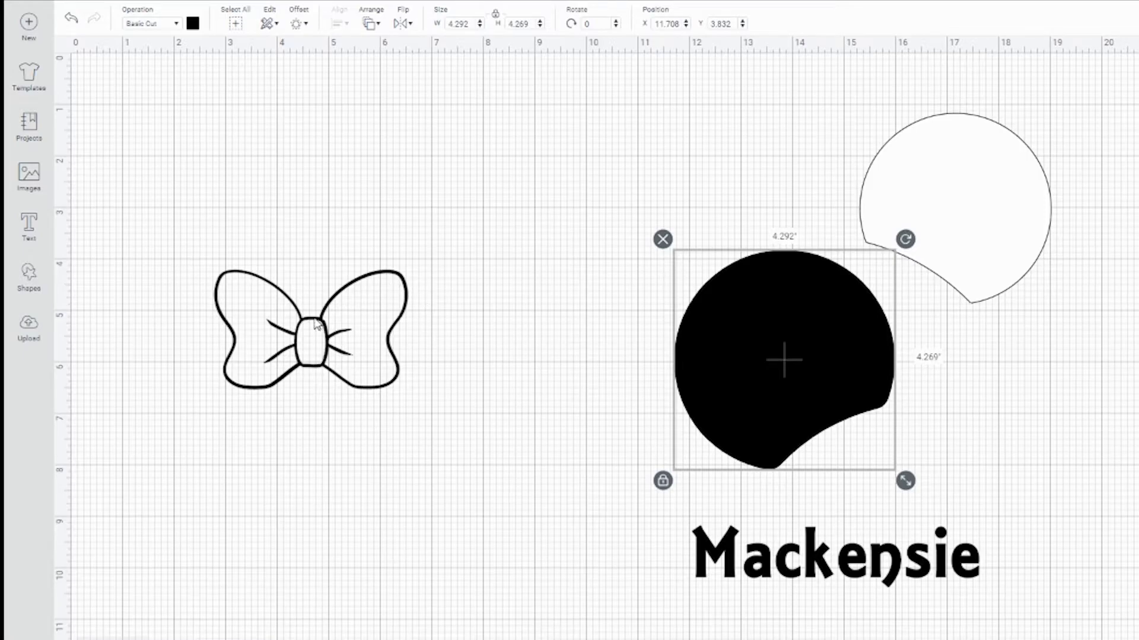
{"action": "mouse_move", "coordinate": [316, 323]}
{"action": "left_mouse_down"}
{"action": "mouse_move", "coordinate": [324, 298]}
{"action": "mouse_move", "coordinate": [319, 320]}
{"action": "left_mouse_up"}
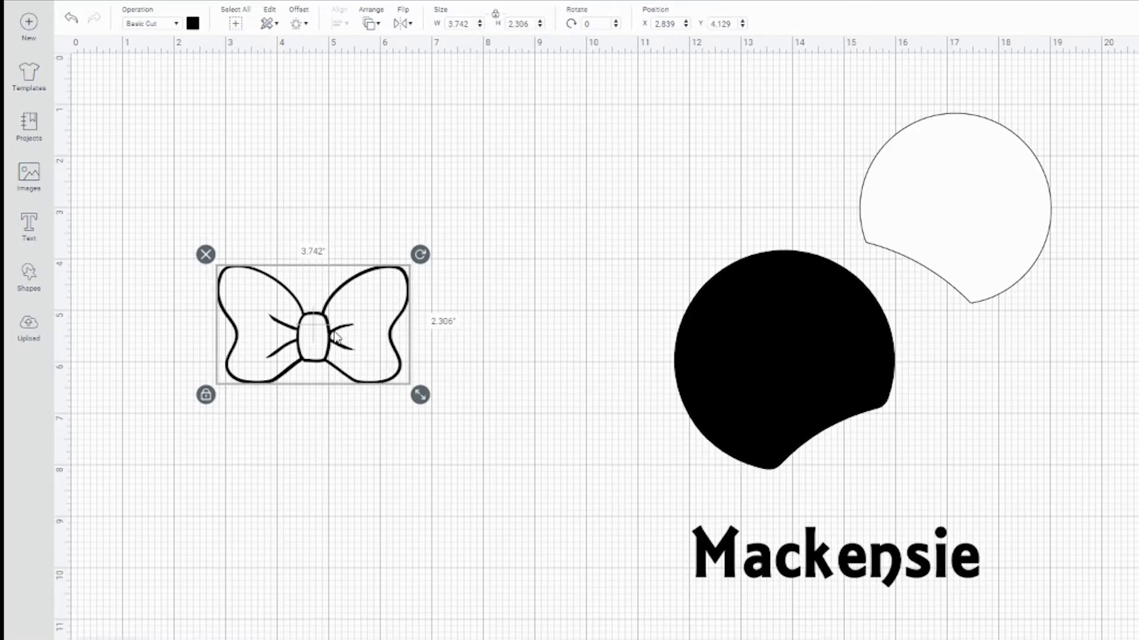
Step: Apply an offset of -0.139 in to the bow
{"action": "left_click", "coordinate": [303, 25]}
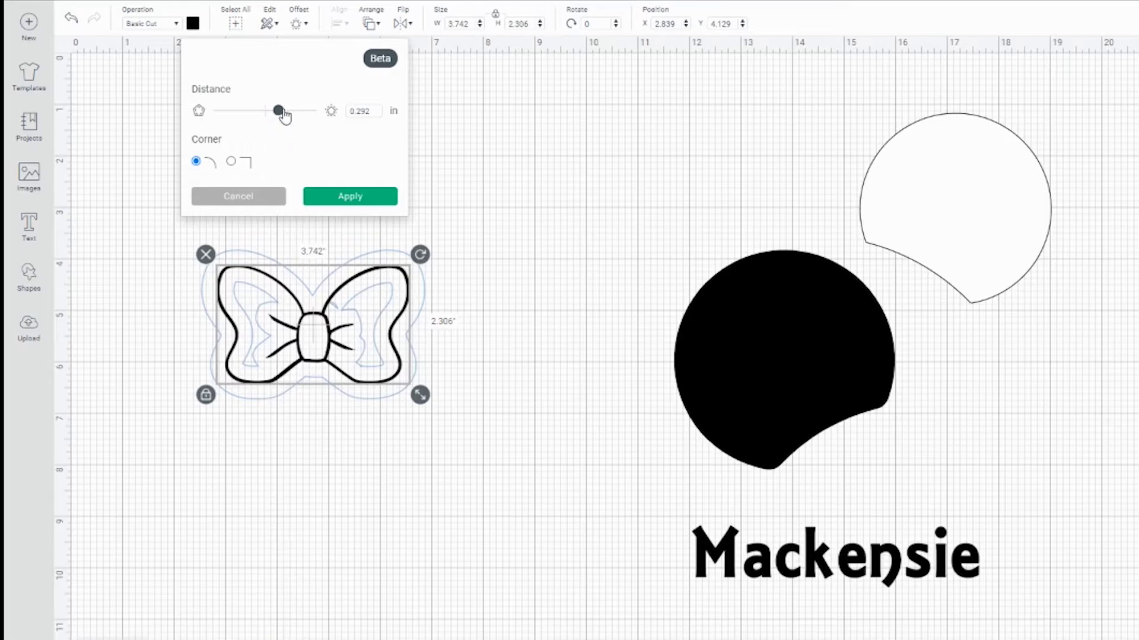
{"action": "left_click_drag", "start_coordinate": [280, 111], "coordinate": [259, 112]}
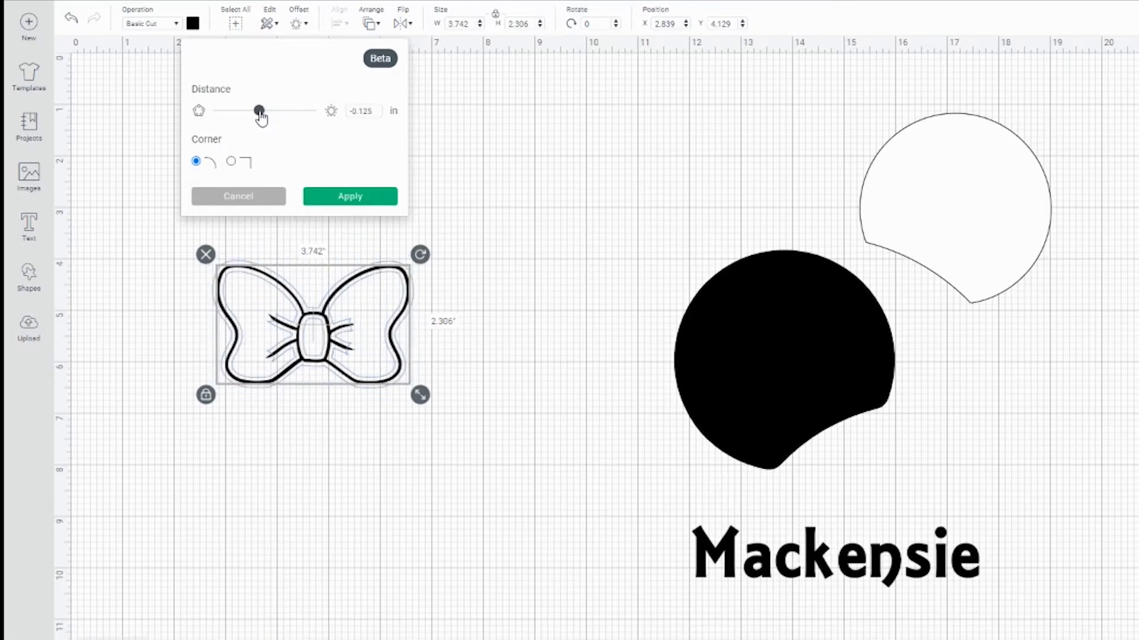
{"action": "left_click_drag", "start_coordinate": [260, 113], "coordinate": [257, 112]}
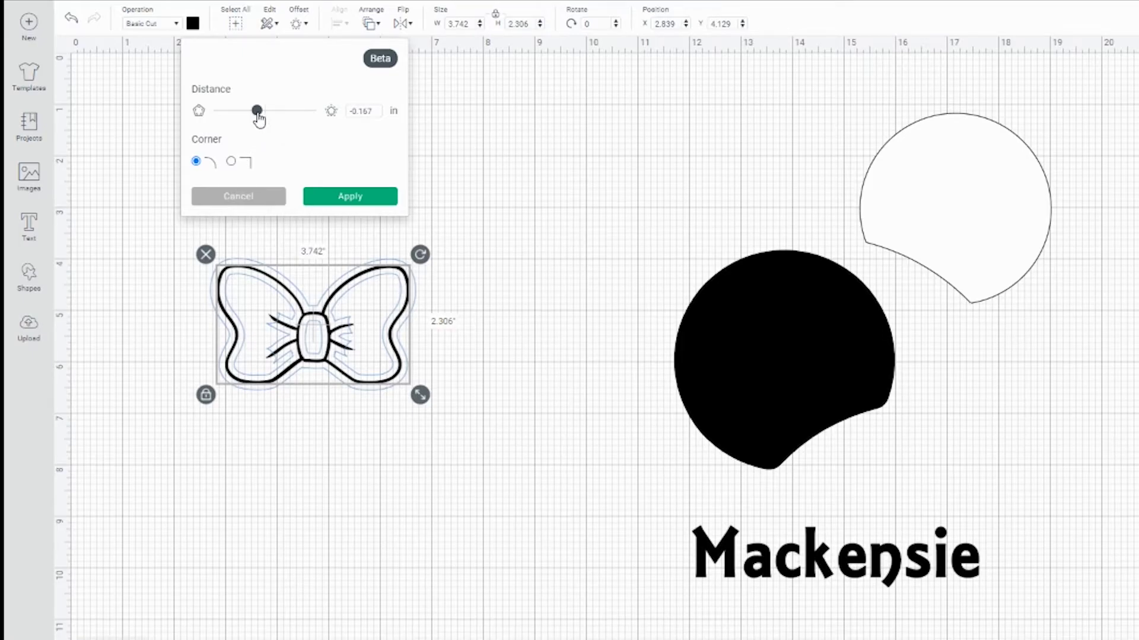
{"action": "mouse_move", "coordinate": [258, 114]}
{"action": "left_mouse_down"}
{"action": "mouse_move", "coordinate": [249, 116]}
{"action": "mouse_move", "coordinate": [260, 119]}
{"action": "left_mouse_up"}
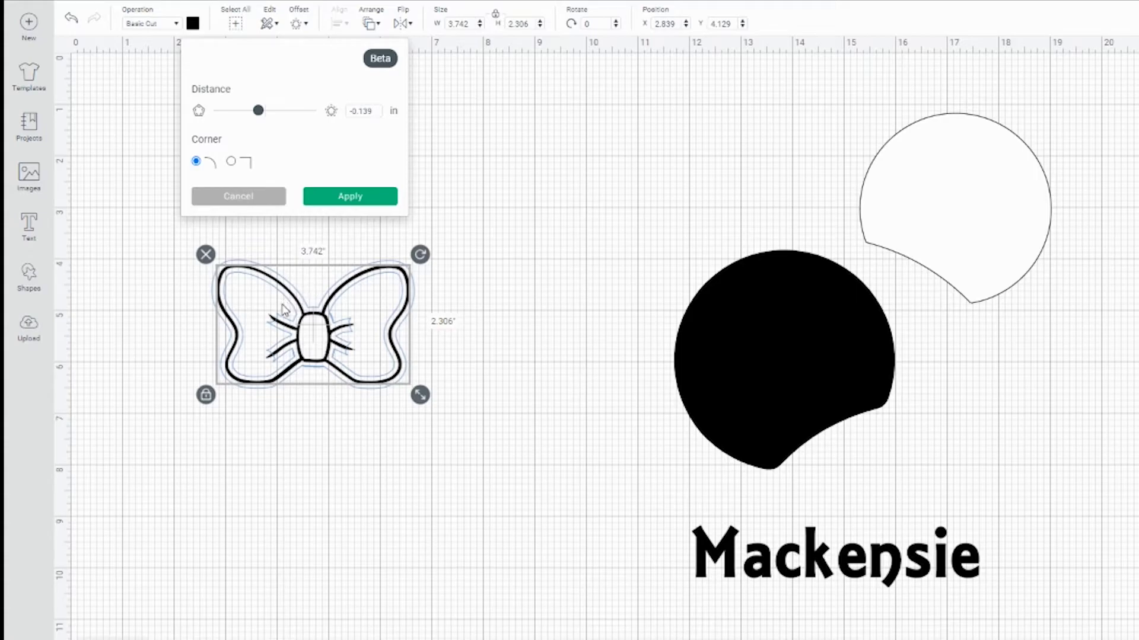
{"action": "left_click", "coordinate": [350, 196]}
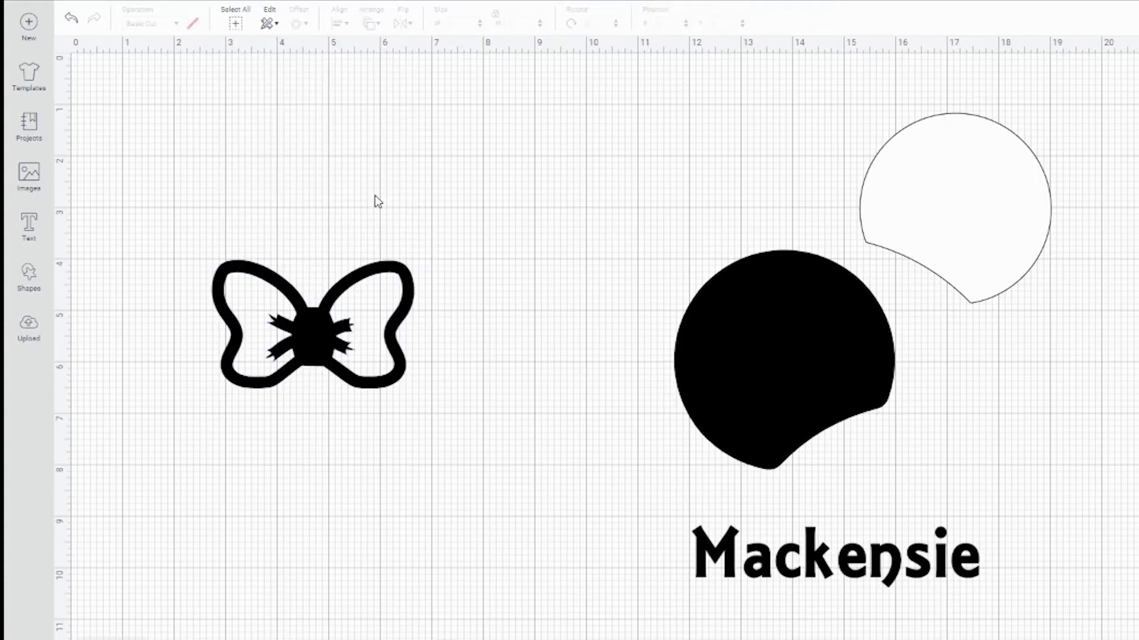
Step: Move the bow's offset above the original bow and hide its bow-shaped and two wing contours with Hide Contour
{"action": "left_click_drag", "start_coordinate": [319, 344], "coordinate": [323, 475]}
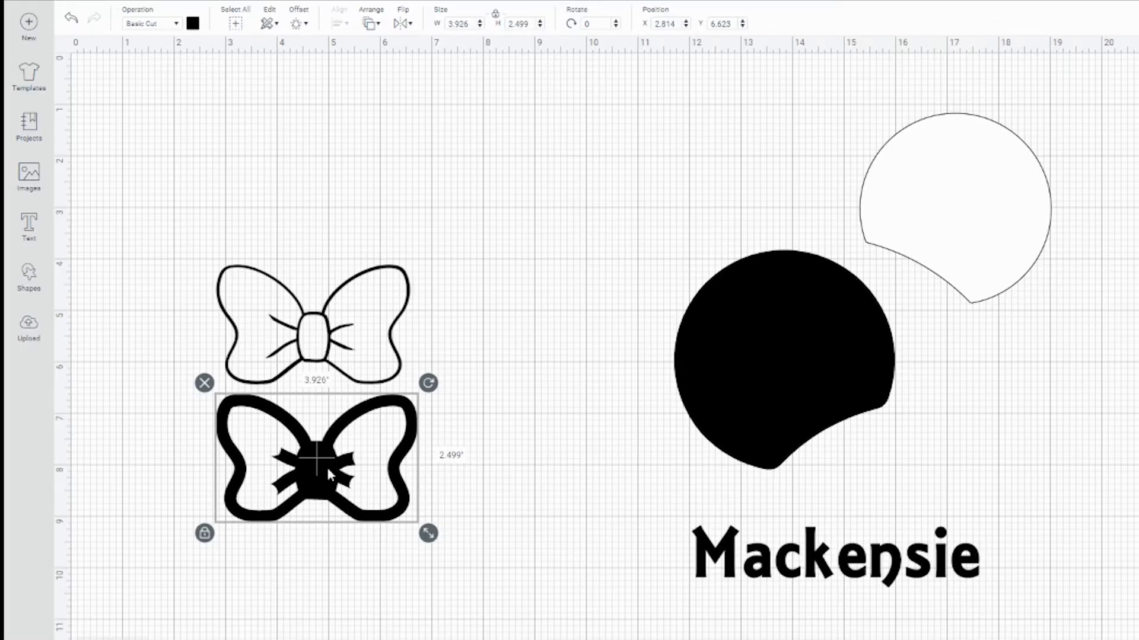
{"action": "left_click_drag", "start_coordinate": [317, 476], "coordinate": [317, 191]}
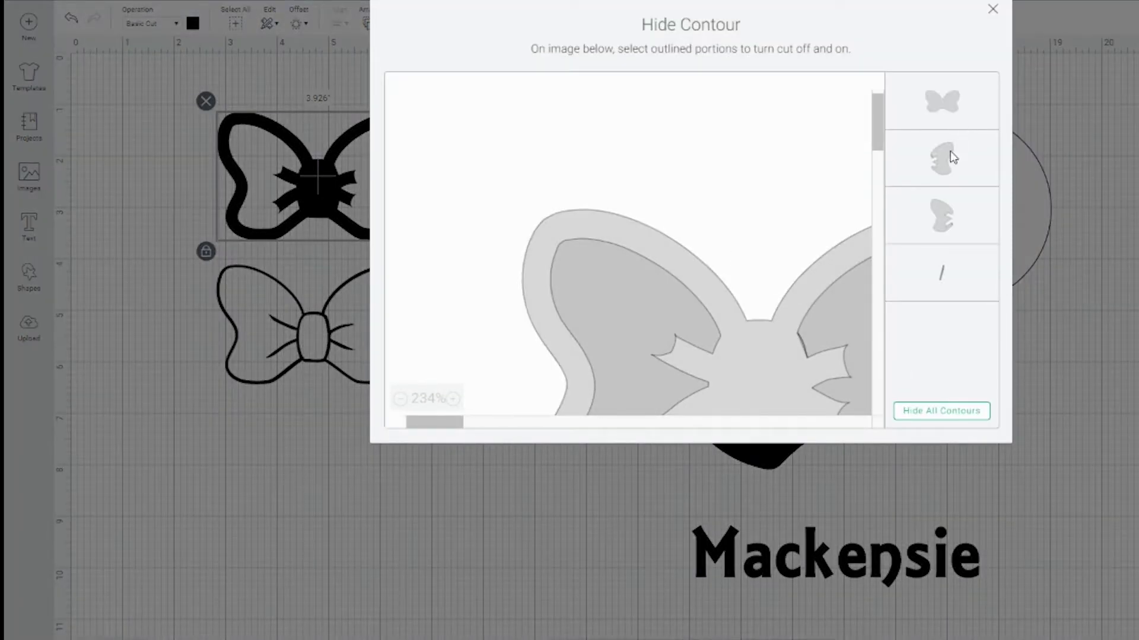
{"action": "left_click", "coordinate": [949, 103]}
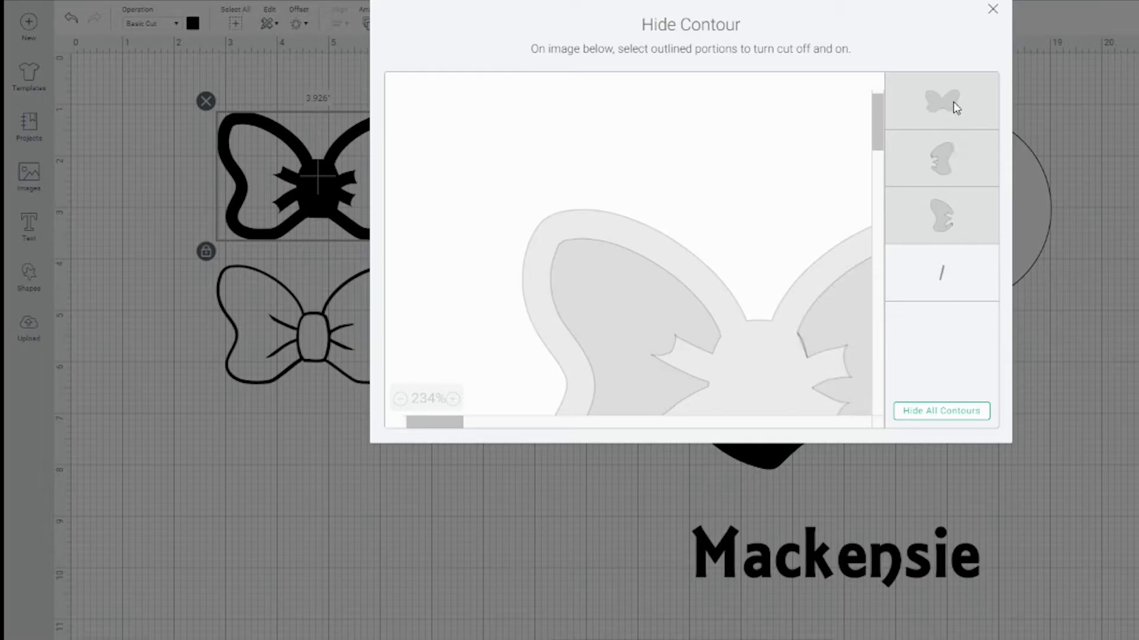
{"action": "left_click", "coordinate": [992, 9]}
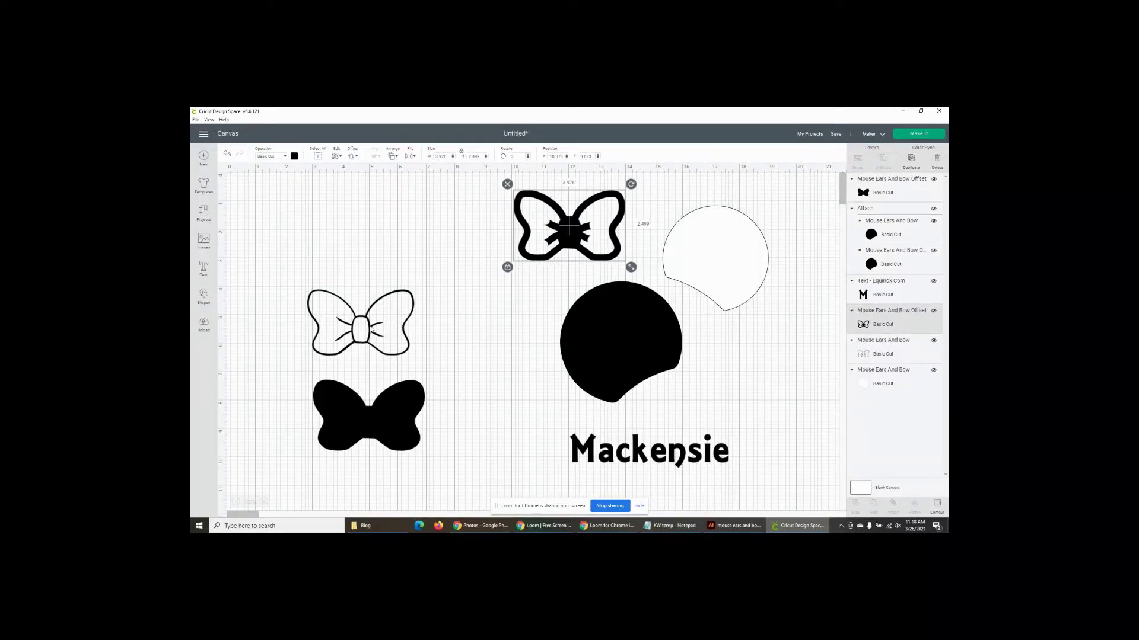
Step: Move the outlined bow and the solid bow next to the ears, and bring the name text into the cleared canvas area
{"action": "left_click_drag", "start_coordinate": [385, 328], "coordinate": [792, 339]}
{"action": "left_click_drag", "start_coordinate": [376, 431], "coordinate": [738, 405]}
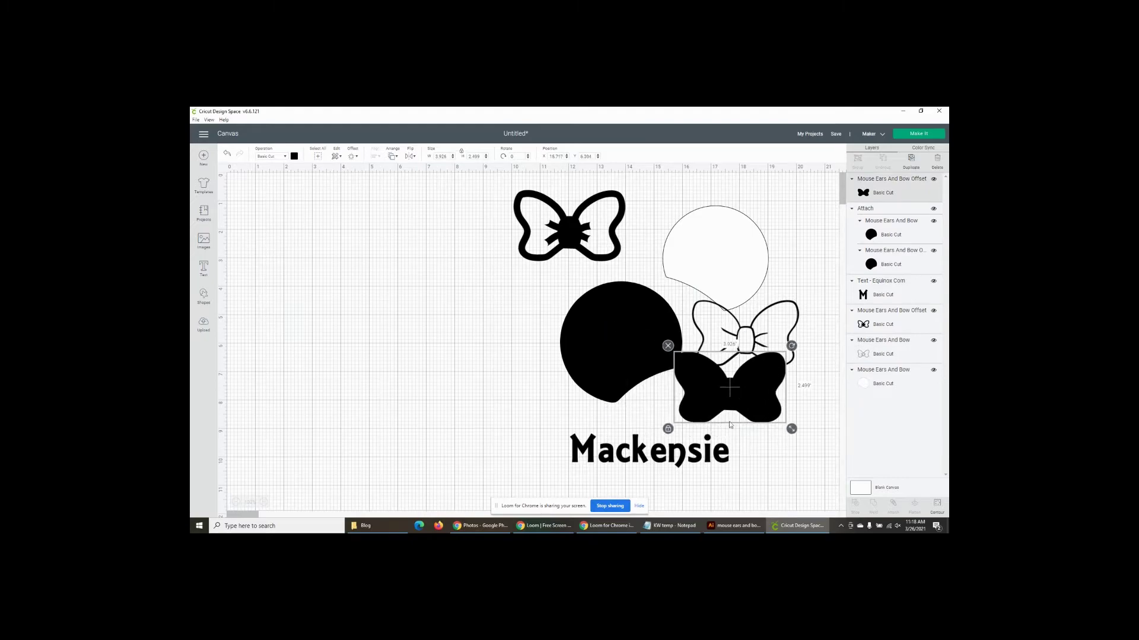
{"action": "left_click_drag", "start_coordinate": [647, 462], "coordinate": [363, 310]}
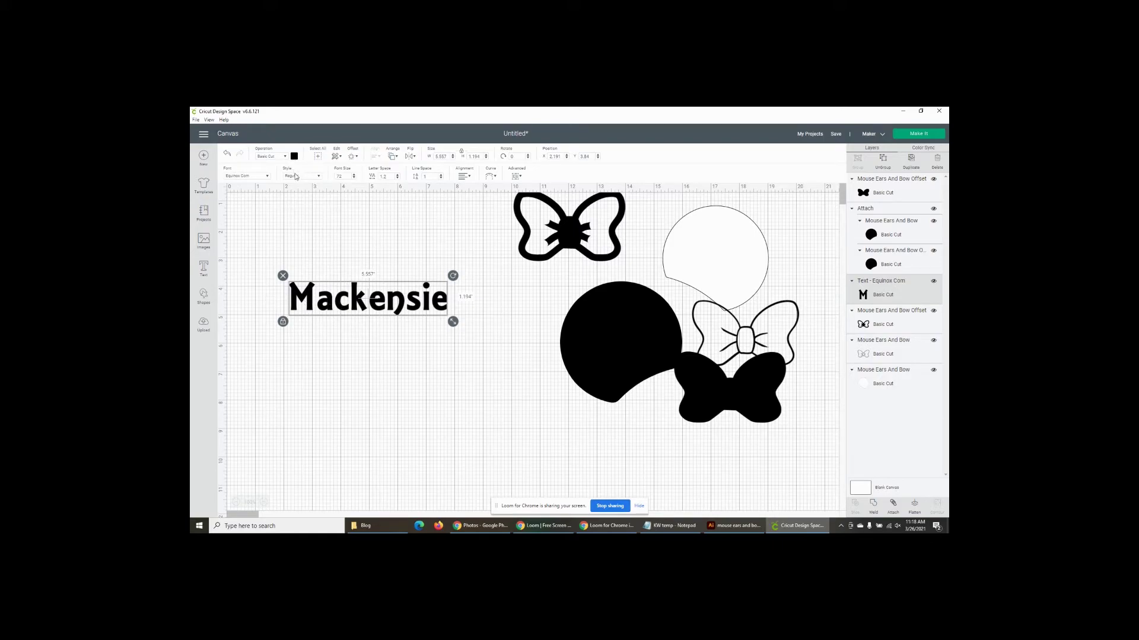
Step: Apply a 0.097 in offset to the name text and move the original text below the resulting offset shape
{"action": "left_click", "coordinate": [355, 157]}
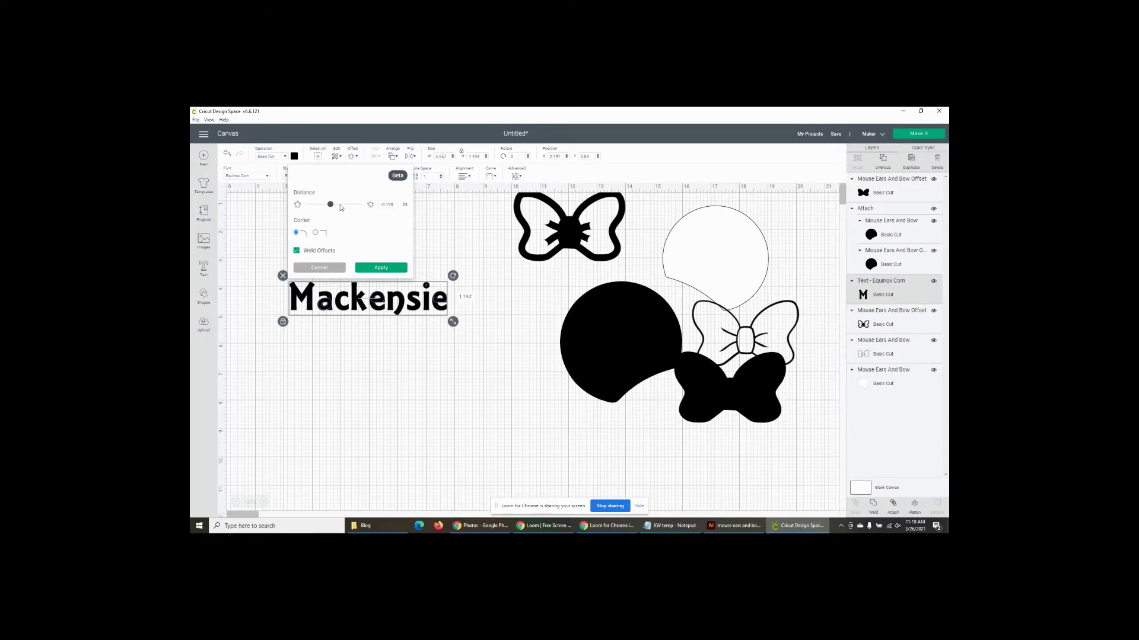
{"action": "left_click_drag", "start_coordinate": [331, 204], "coordinate": [337, 206]}
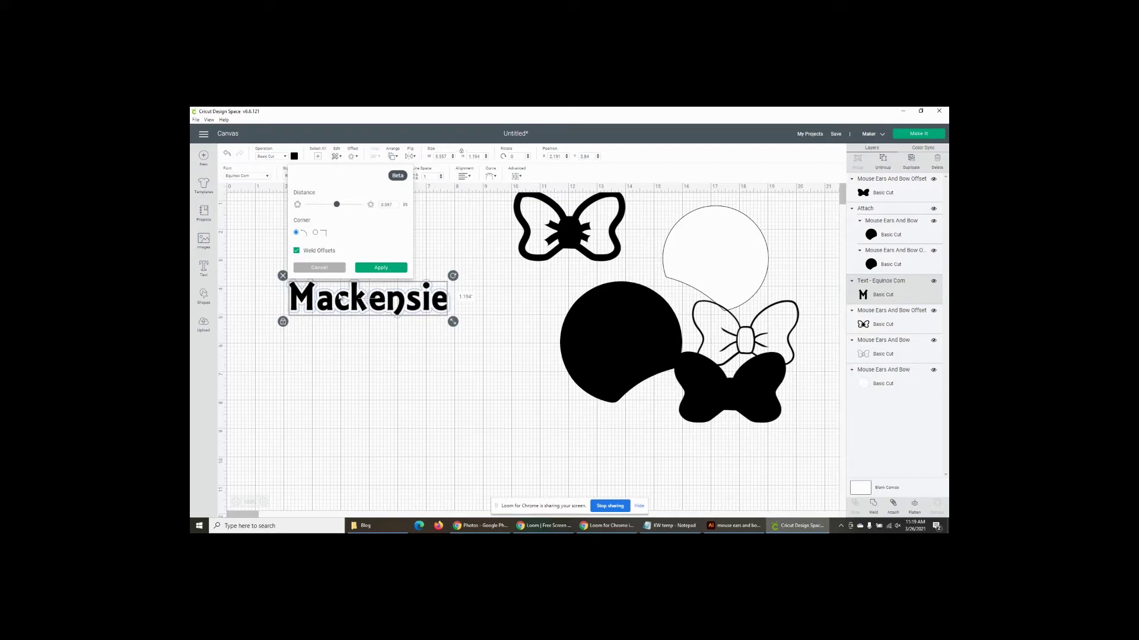
{"action": "left_click", "coordinate": [378, 270]}
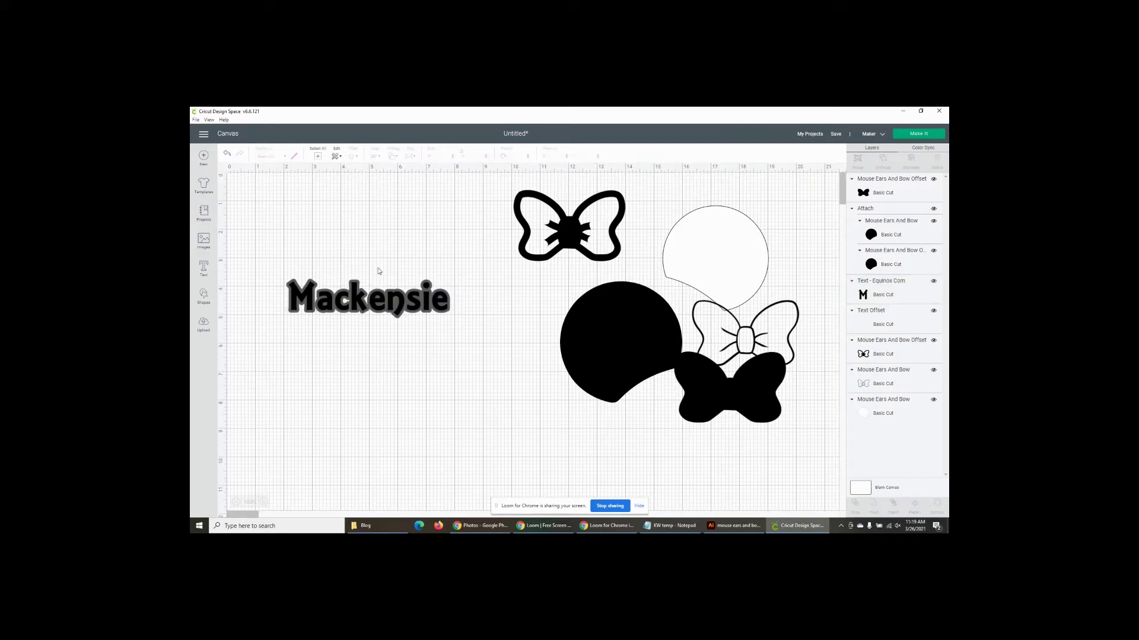
{"action": "left_click_drag", "start_coordinate": [348, 301], "coordinate": [349, 366]}
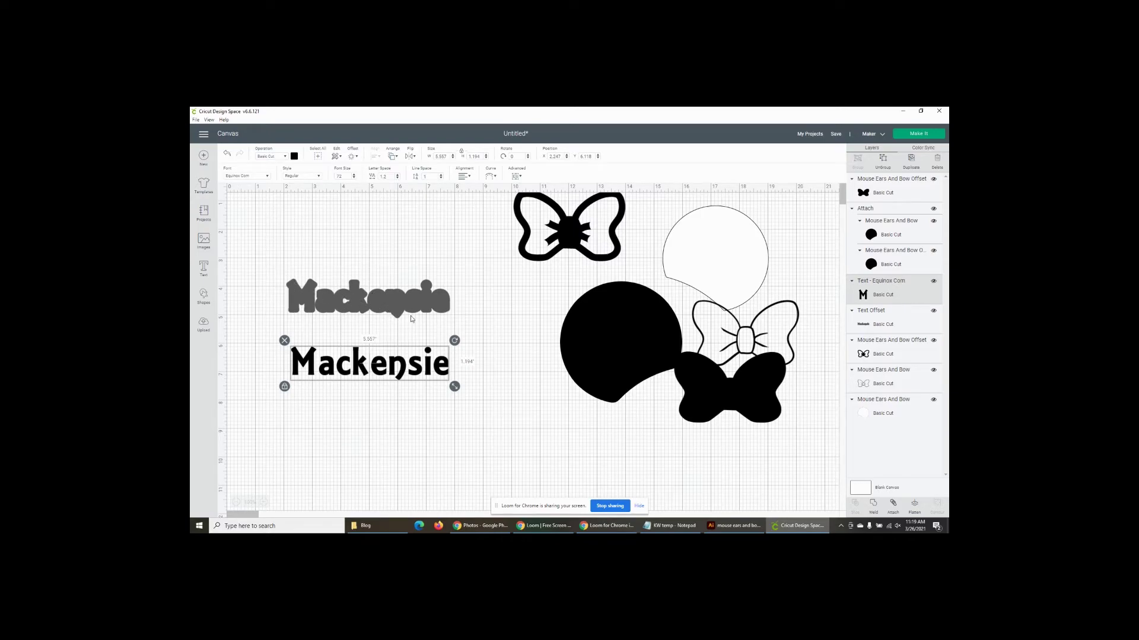
{"action": "left_click_drag", "start_coordinate": [352, 309], "coordinate": [351, 314]}
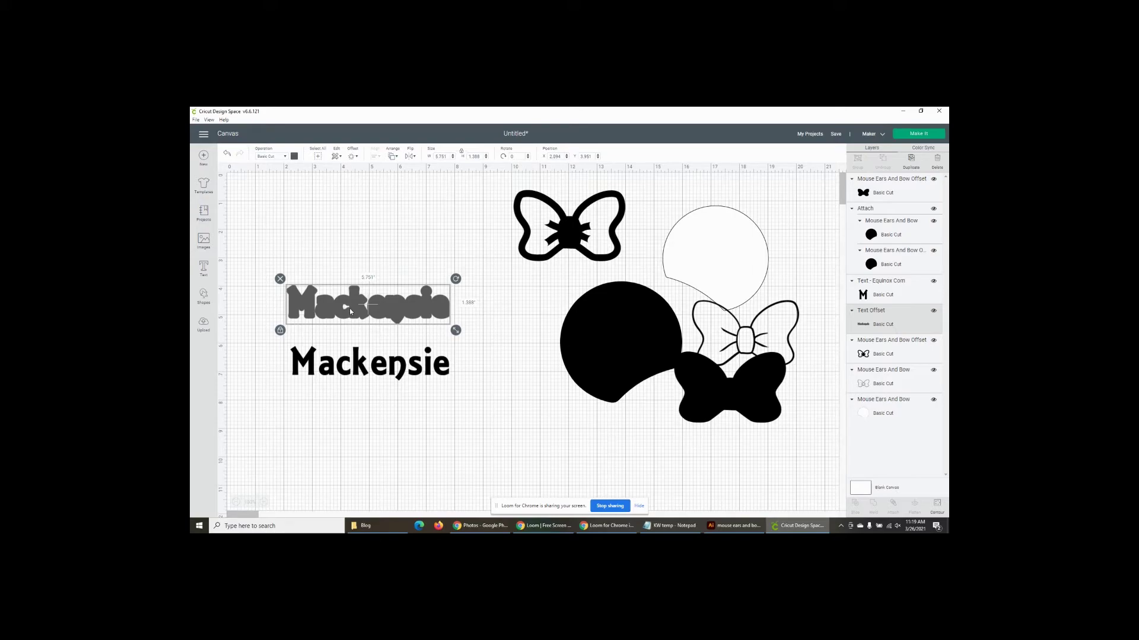
Step: Try out hiding individual pieces of the text offset with Hide Contour, leaving the first letter's contour hidden
{"action": "left_click", "coordinate": [938, 504]}
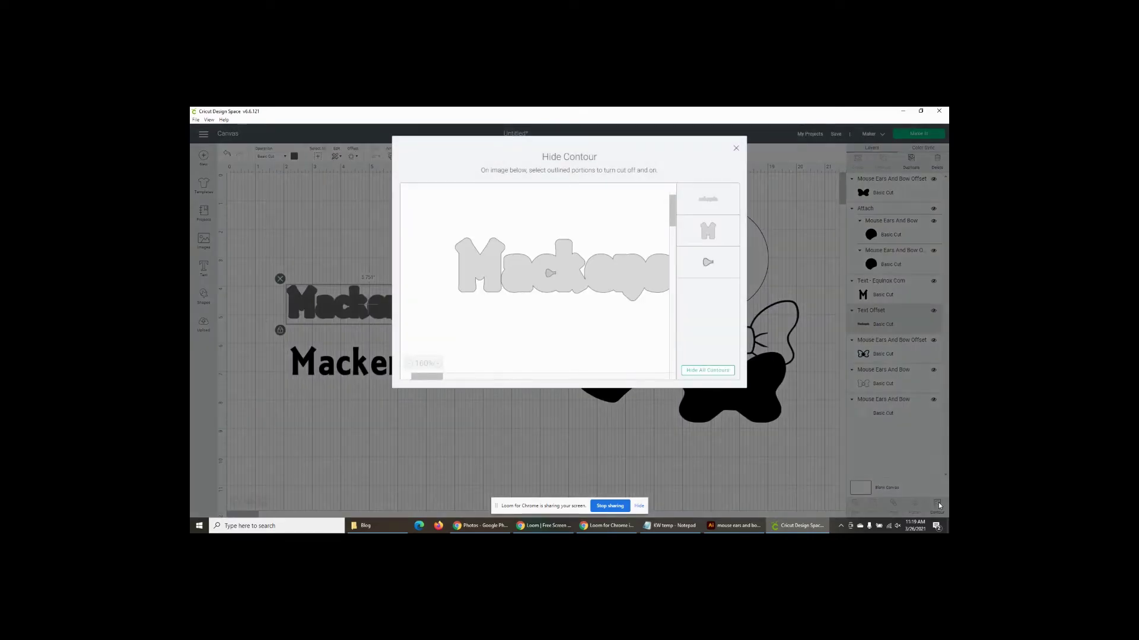
{"action": "left_click", "coordinate": [647, 279]}
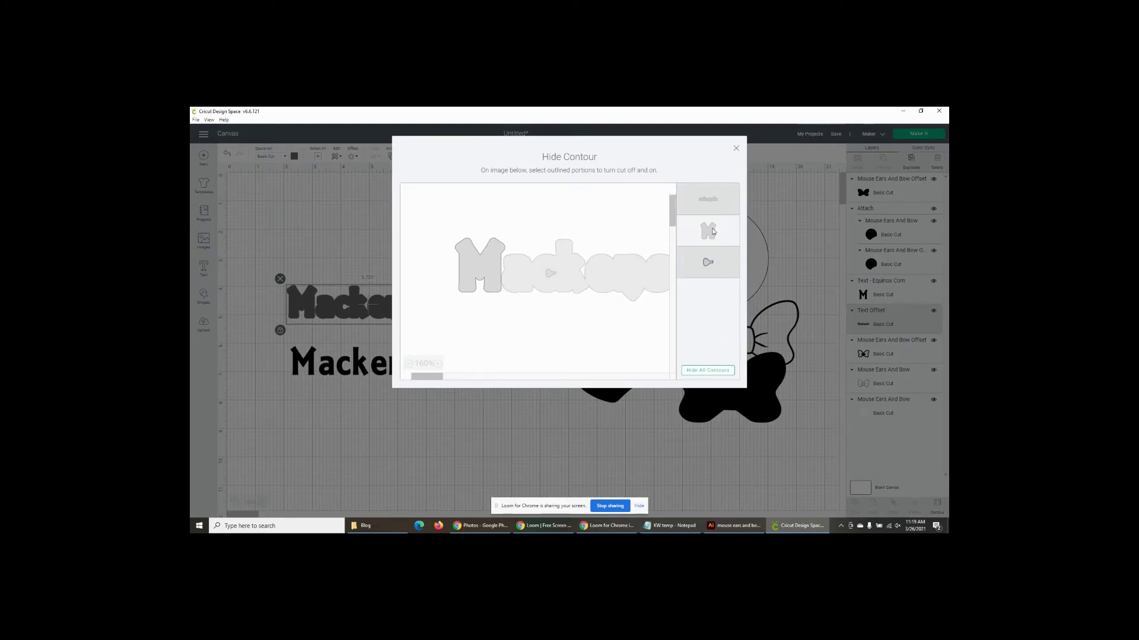
{"action": "left_click", "coordinate": [705, 204]}
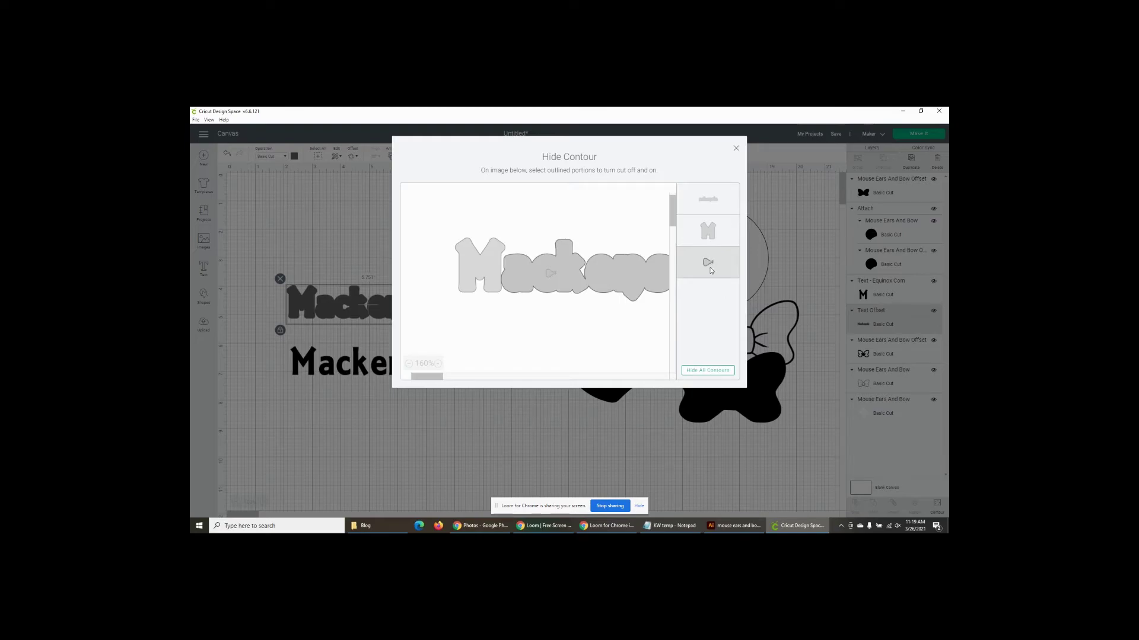
{"action": "left_click", "coordinate": [713, 261]}
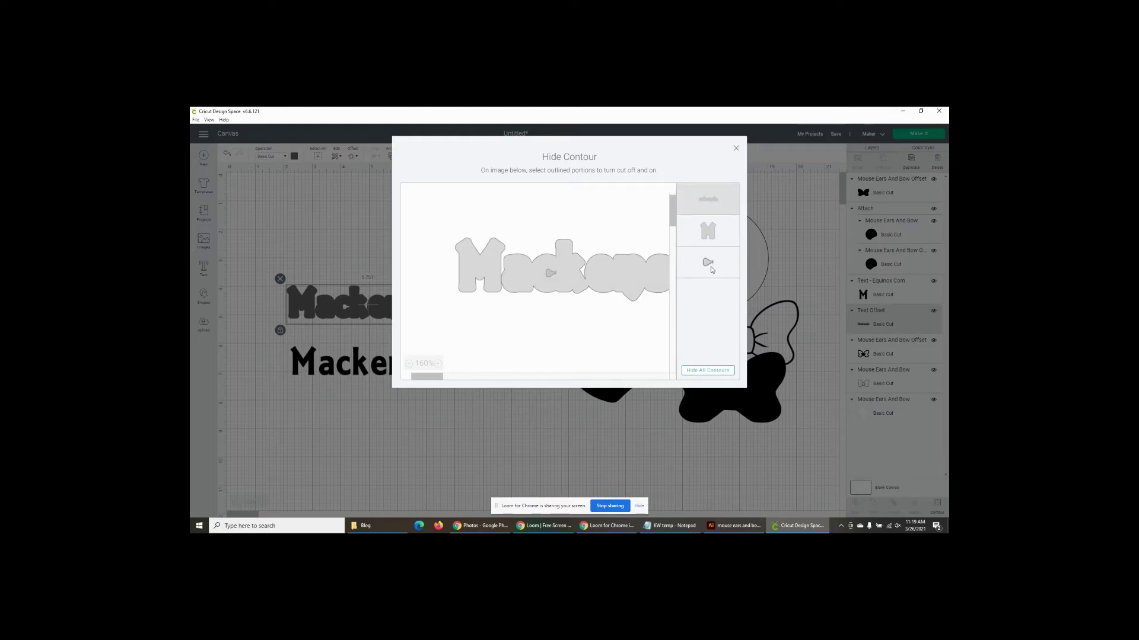
{"action": "left_click", "coordinate": [717, 196]}
{"action": "left_click", "coordinate": [723, 234]}
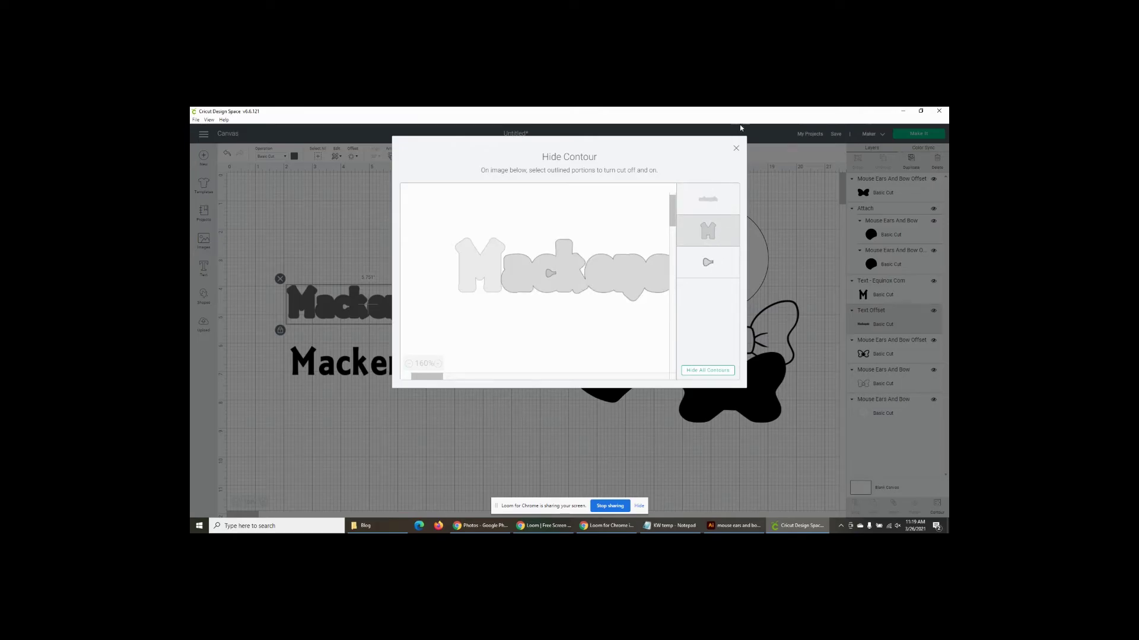
{"action": "left_click", "coordinate": [736, 149]}
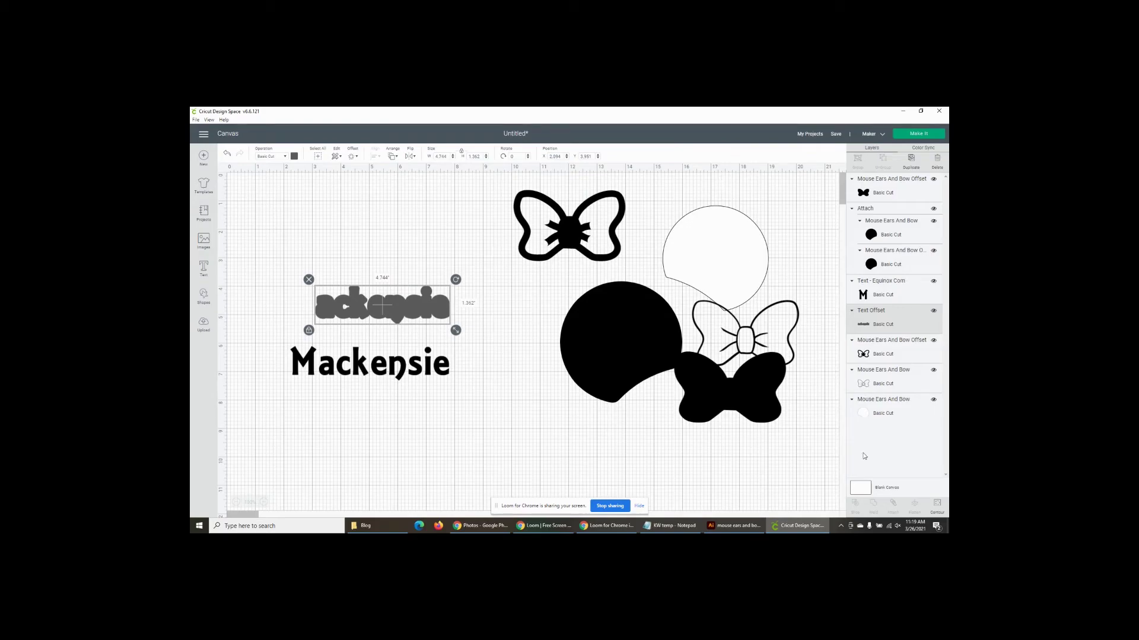
{"action": "left_click", "coordinate": [937, 504]}
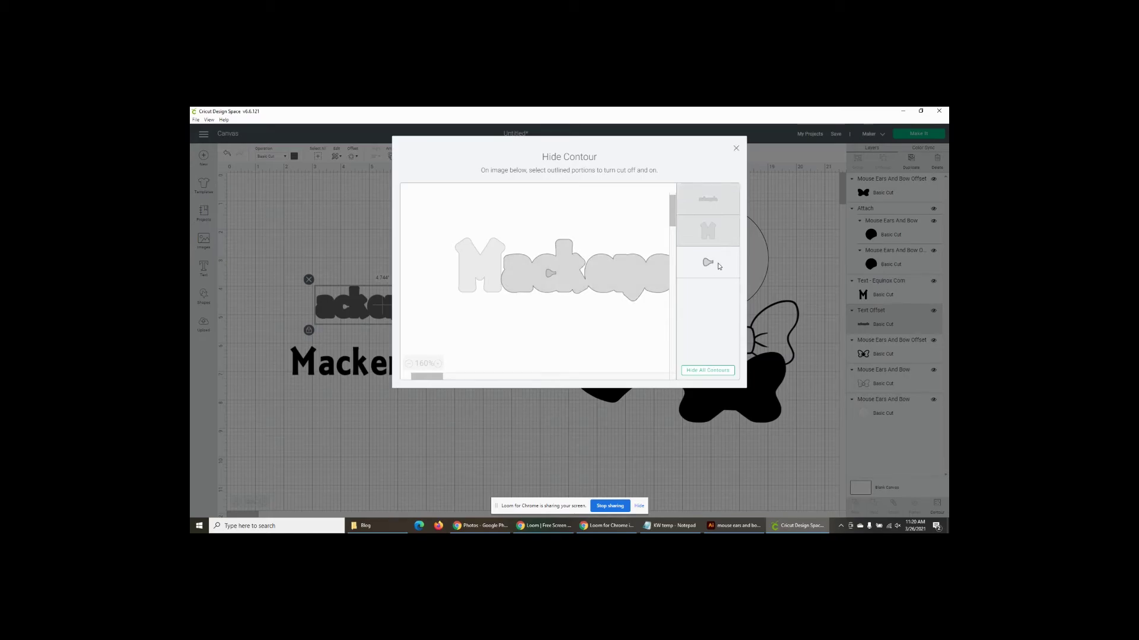
{"action": "left_click", "coordinate": [736, 148]}
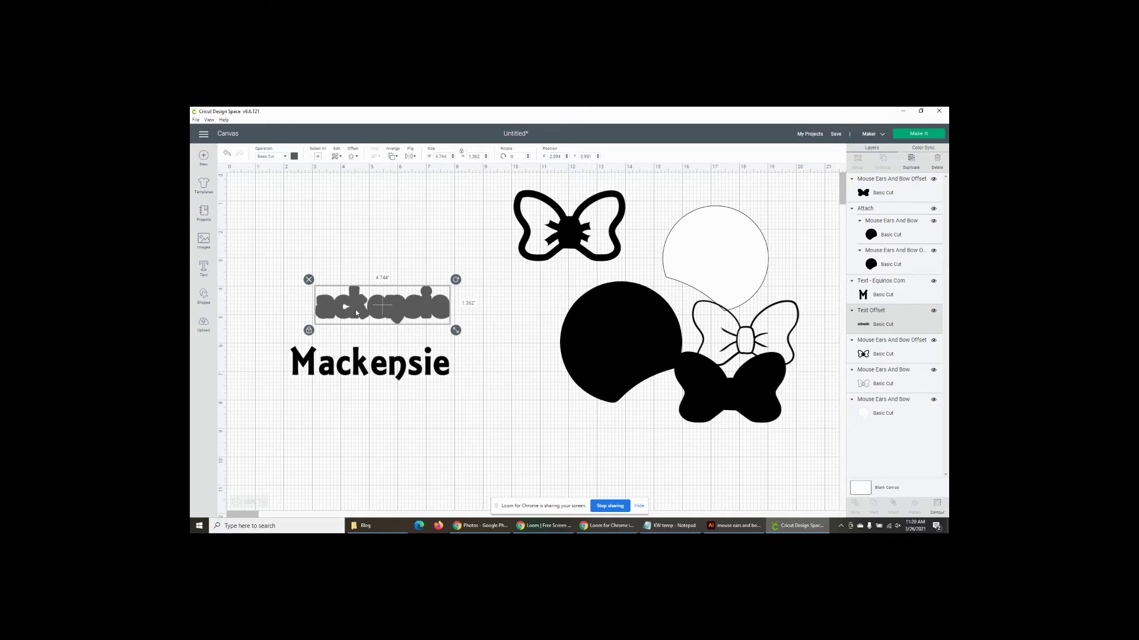
Step: Delete the text offset and move the name text slightly up the canvas
{"action": "left_click_drag", "start_coordinate": [363, 305], "coordinate": [362, 238]}
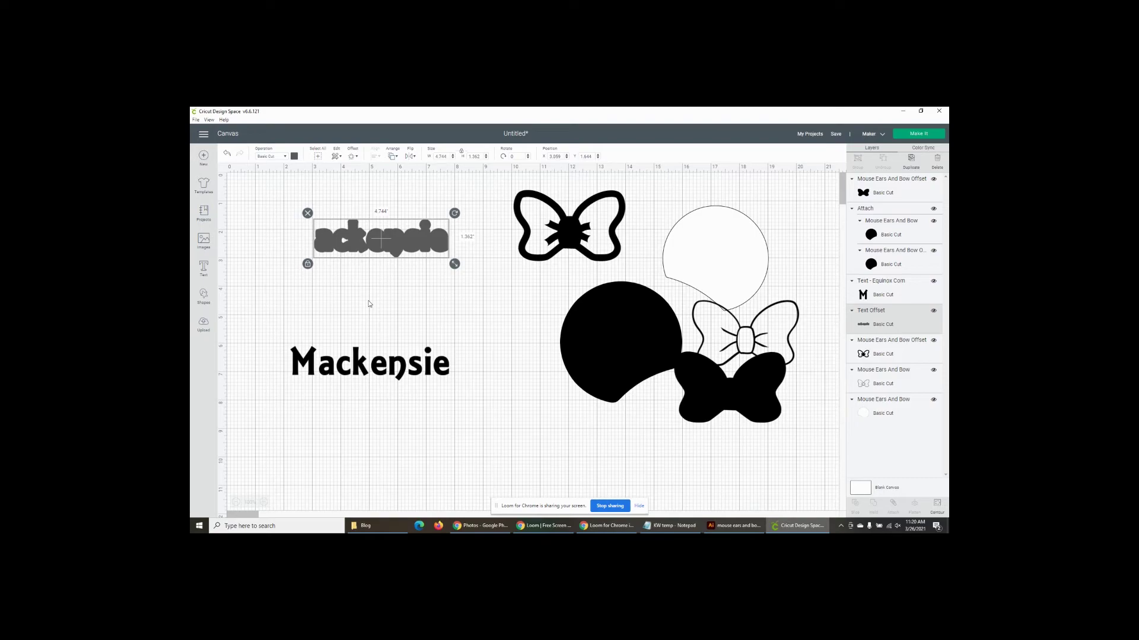
{"action": "key", "text": "Delete"}
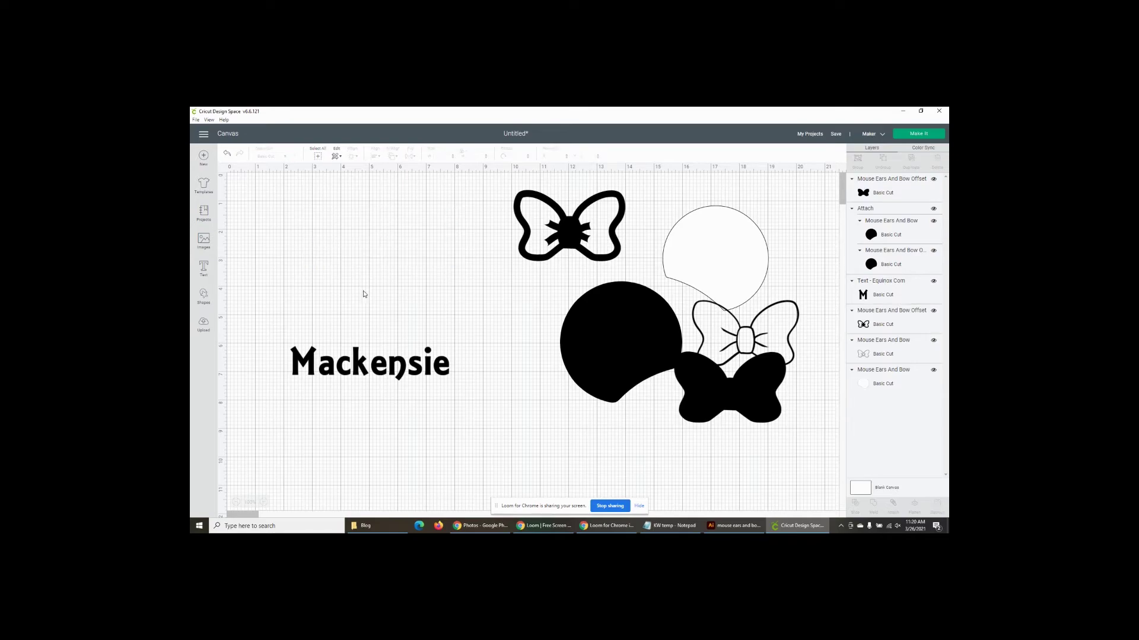
{"action": "mouse_move", "coordinate": [372, 363]}
{"action": "left_mouse_down"}
{"action": "mouse_move", "coordinate": [380, 304]}
{"action": "mouse_move", "coordinate": [386, 355]}
{"action": "left_mouse_up"}
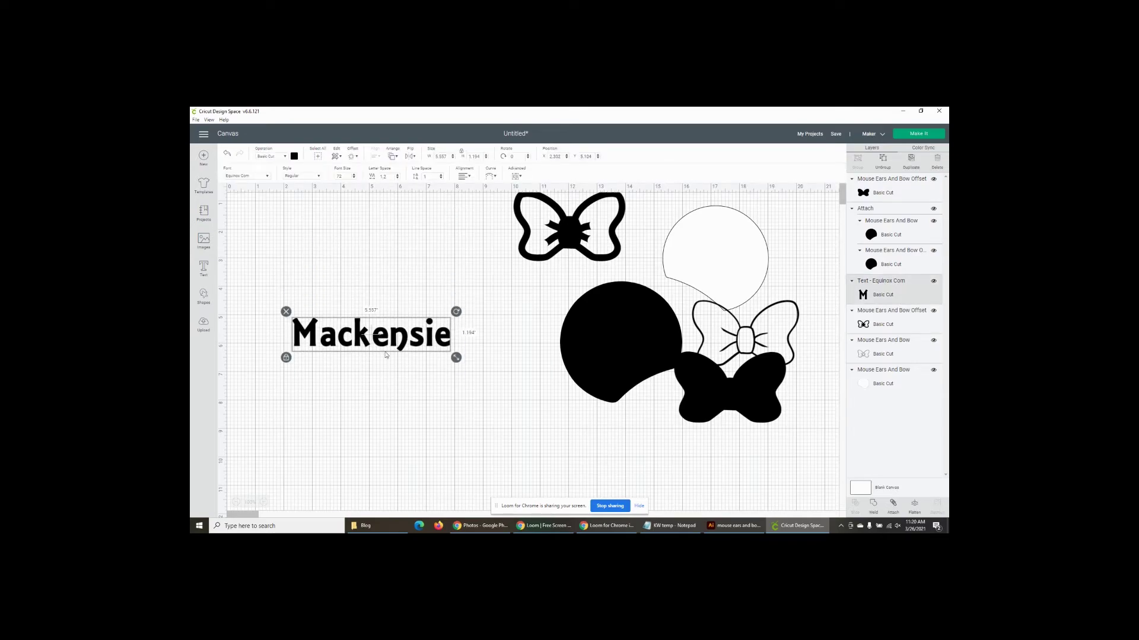
Step: Apply a welded 0.792 in offset with square corners to the name text
{"action": "left_click", "coordinate": [355, 157]}
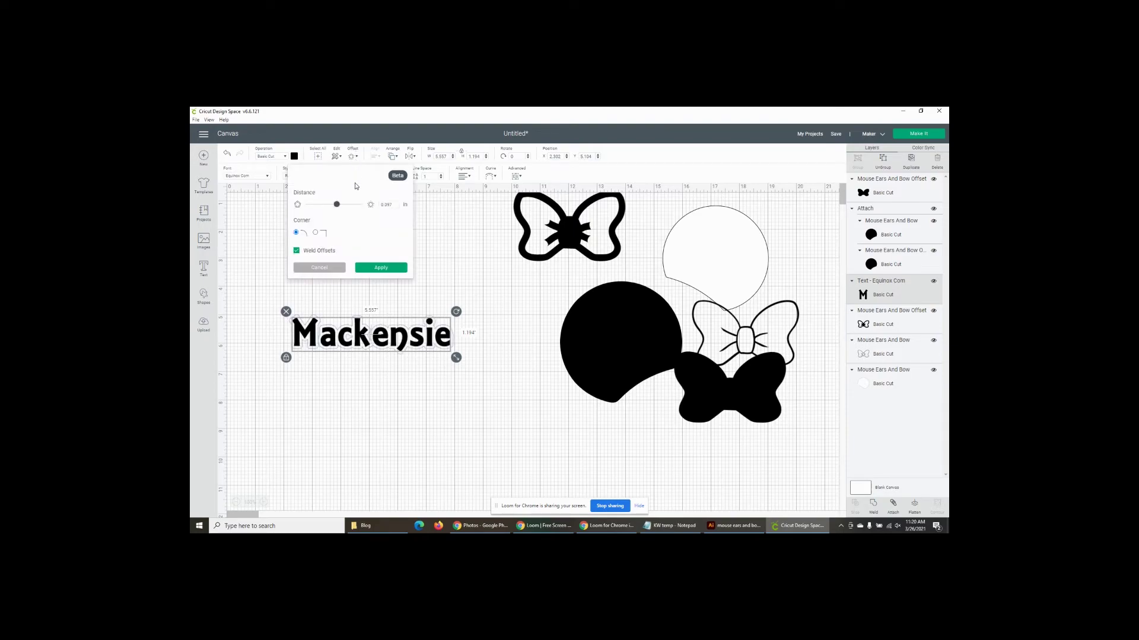
{"action": "left_click_drag", "start_coordinate": [337, 209], "coordinate": [314, 208]}
{"action": "left_click_drag", "start_coordinate": [317, 209], "coordinate": [321, 206]}
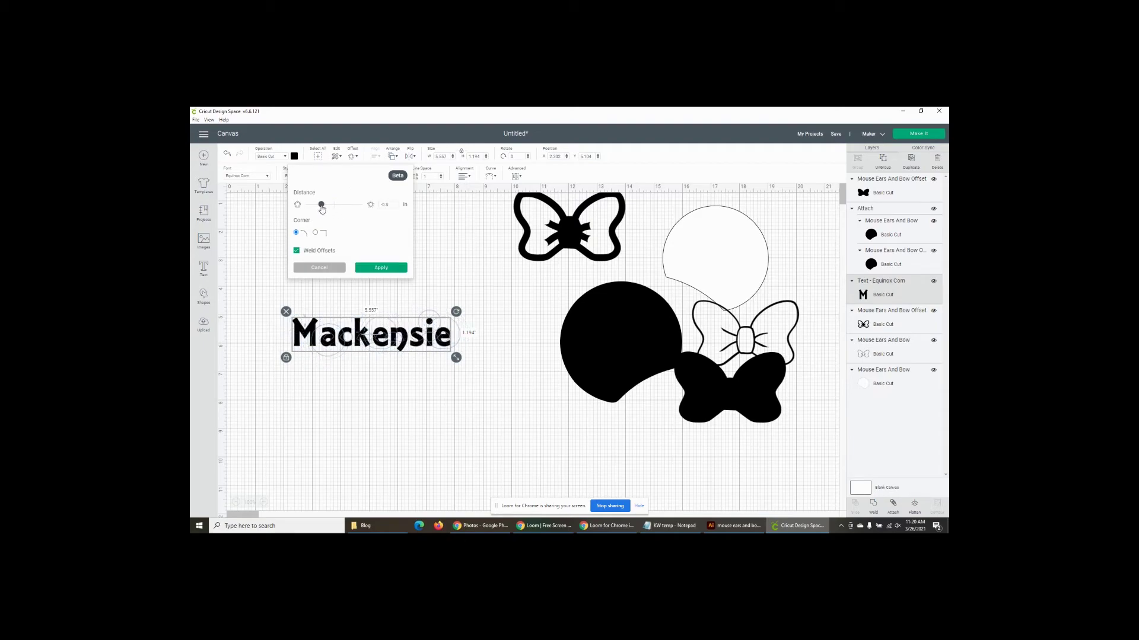
{"action": "left_click", "coordinate": [315, 234]}
{"action": "left_click_drag", "start_coordinate": [321, 205], "coordinate": [341, 207]}
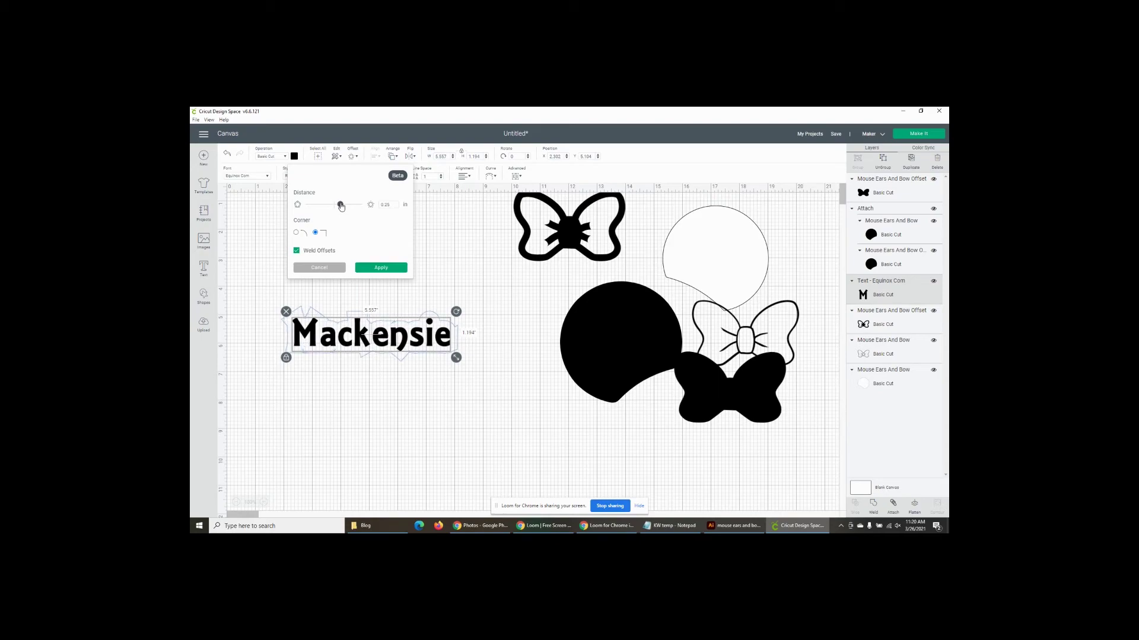
{"action": "left_click_drag", "start_coordinate": [341, 206], "coordinate": [340, 205]}
{"action": "left_click_drag", "start_coordinate": [340, 206], "coordinate": [355, 206]}
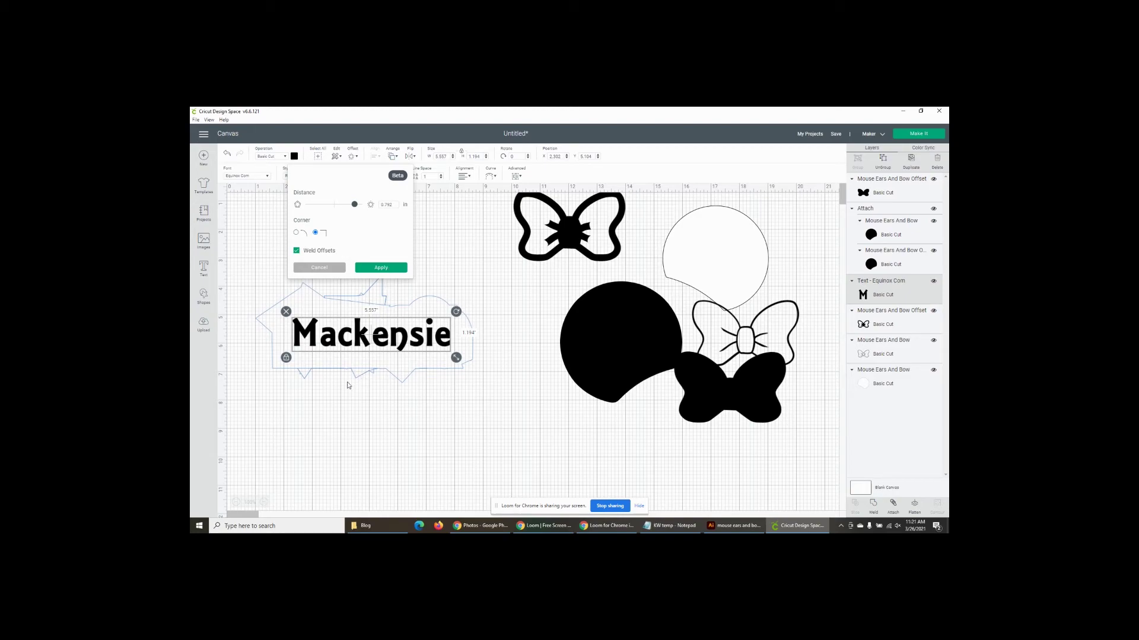
{"action": "left_click", "coordinate": [382, 270]}
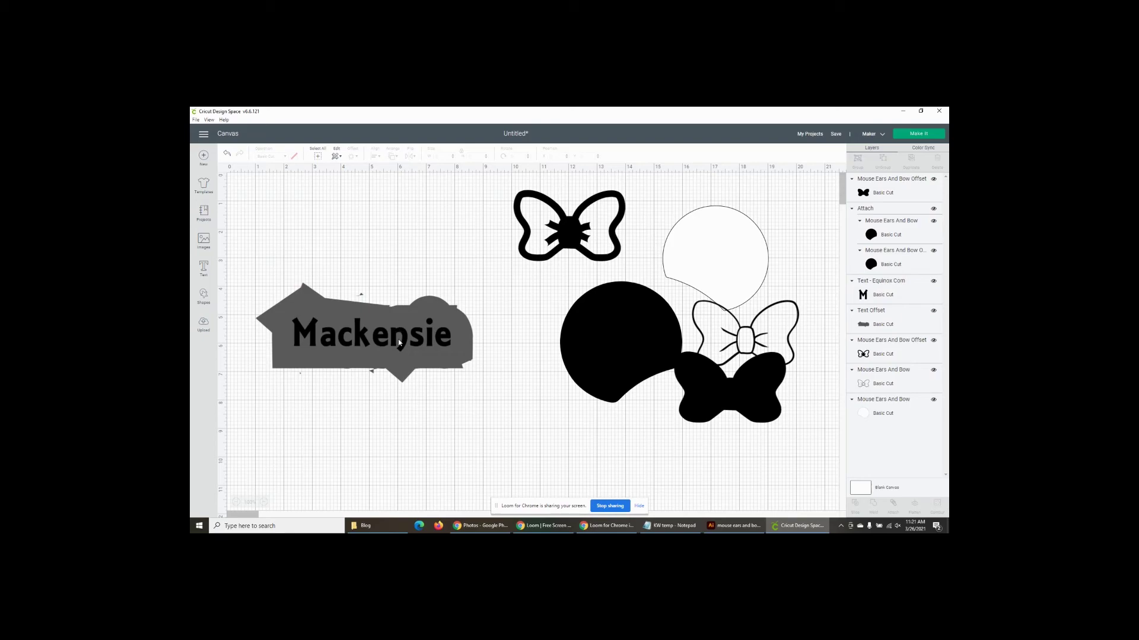
Step: Move the name text below its new offset shape and shift the offset shape upward
{"action": "left_click_drag", "start_coordinate": [402, 348], "coordinate": [400, 452]}
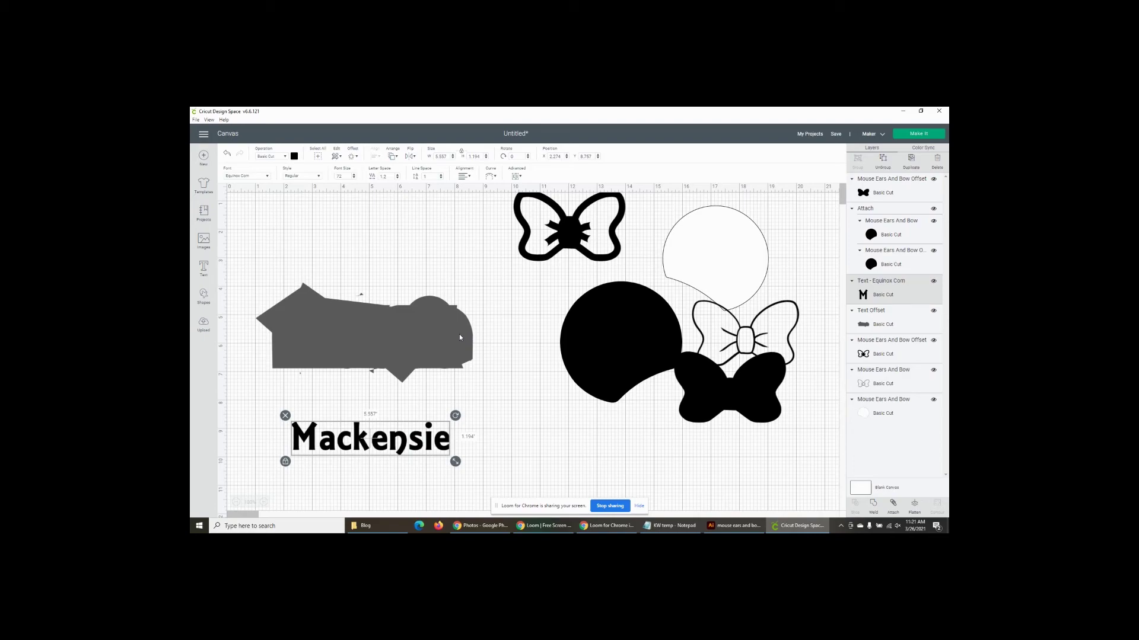
{"action": "left_click_drag", "start_coordinate": [459, 334], "coordinate": [460, 327]}
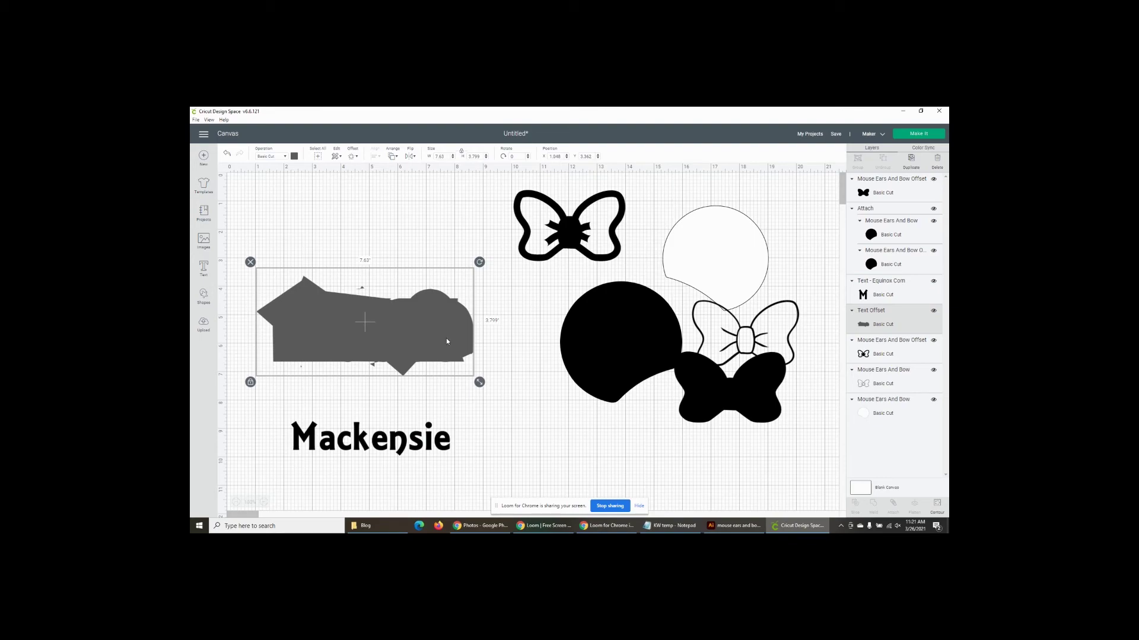
{"action": "left_click_drag", "start_coordinate": [446, 338], "coordinate": [449, 296]}
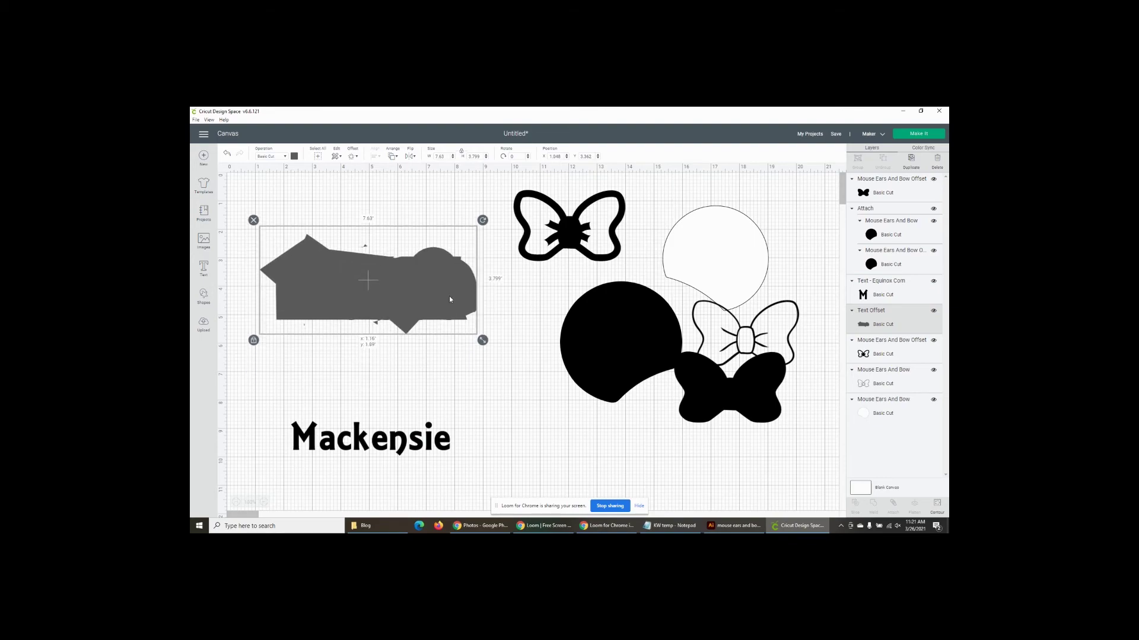
Step: Add a square below the text offset and move the offset shape up clear of it
{"action": "left_click", "coordinate": [205, 297]}
{"action": "left_click", "coordinate": [241, 242]}
{"action": "left_click_drag", "start_coordinate": [311, 288], "coordinate": [383, 351]}
{"action": "mouse_move", "coordinate": [333, 229]}
{"action": "left_mouse_down"}
{"action": "mouse_move", "coordinate": [344, 282]}
{"action": "mouse_move", "coordinate": [326, 212]}
{"action": "mouse_move", "coordinate": [342, 225]}
{"action": "left_mouse_up"}
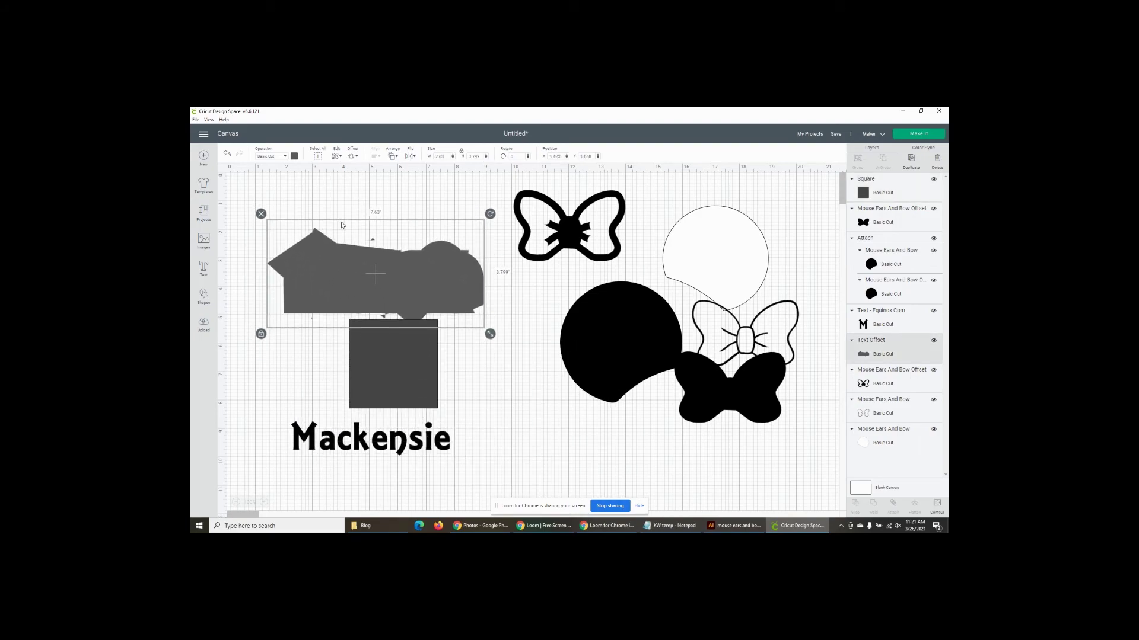
{"action": "left_click_drag", "start_coordinate": [350, 266], "coordinate": [343, 258]}
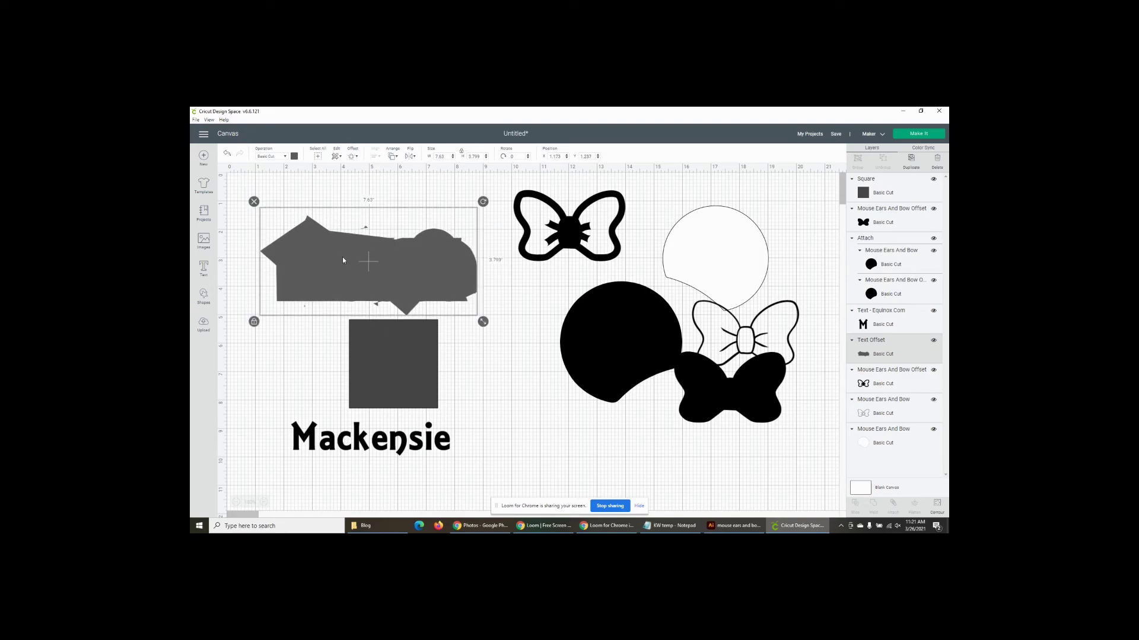
Step: Place the square over the text offset and enlarge it to about 8 in so that it covers the shape
{"action": "left_click_drag", "start_coordinate": [364, 336], "coordinate": [292, 232]}
{"action": "left_click_drag", "start_coordinate": [342, 287], "coordinate": [481, 407]}
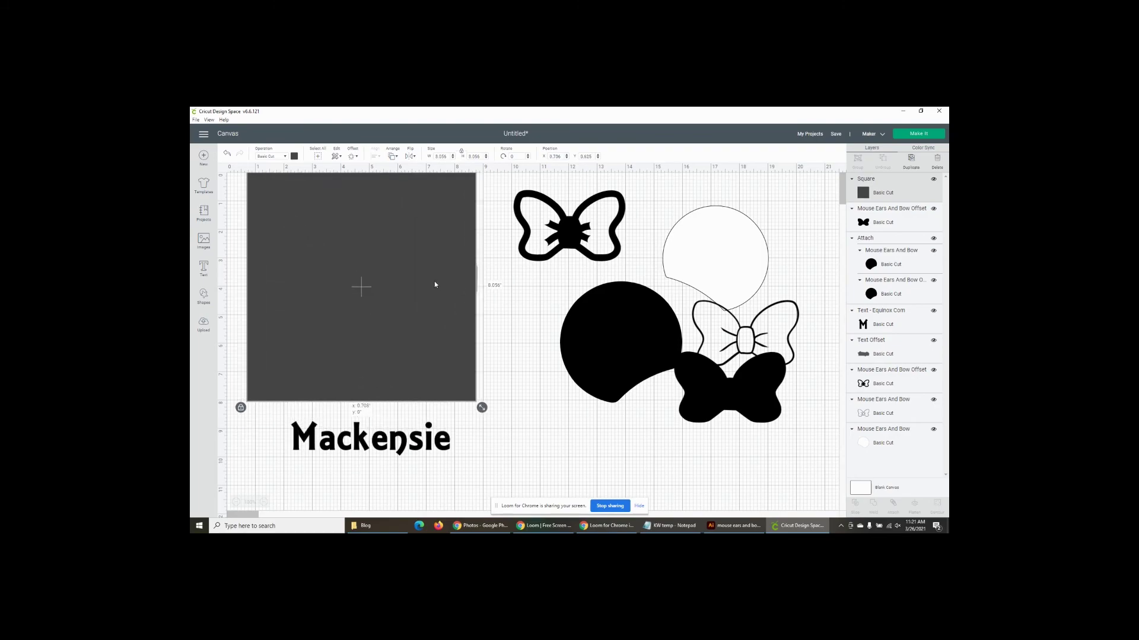
{"action": "left_click_drag", "start_coordinate": [434, 283], "coordinate": [443, 285]}
Step: Select the square together with the text offset and slice them
{"action": "left_click", "coordinate": [238, 222]}
{"action": "left_click_drag", "start_coordinate": [259, 239], "coordinate": [495, 412]}
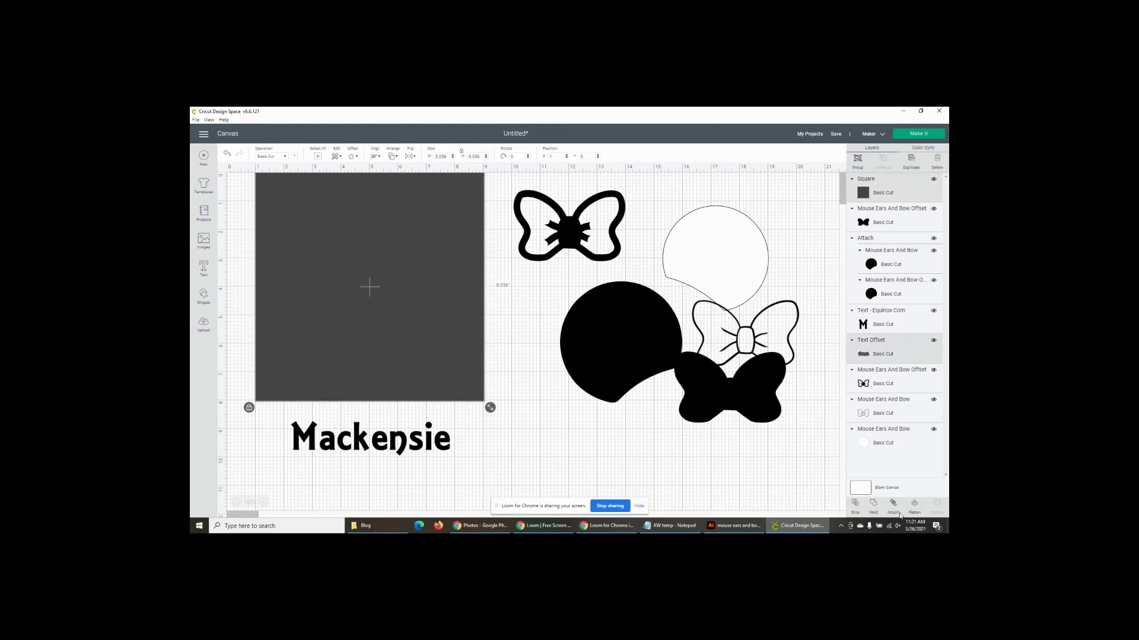
{"action": "left_click", "coordinate": [854, 507]}
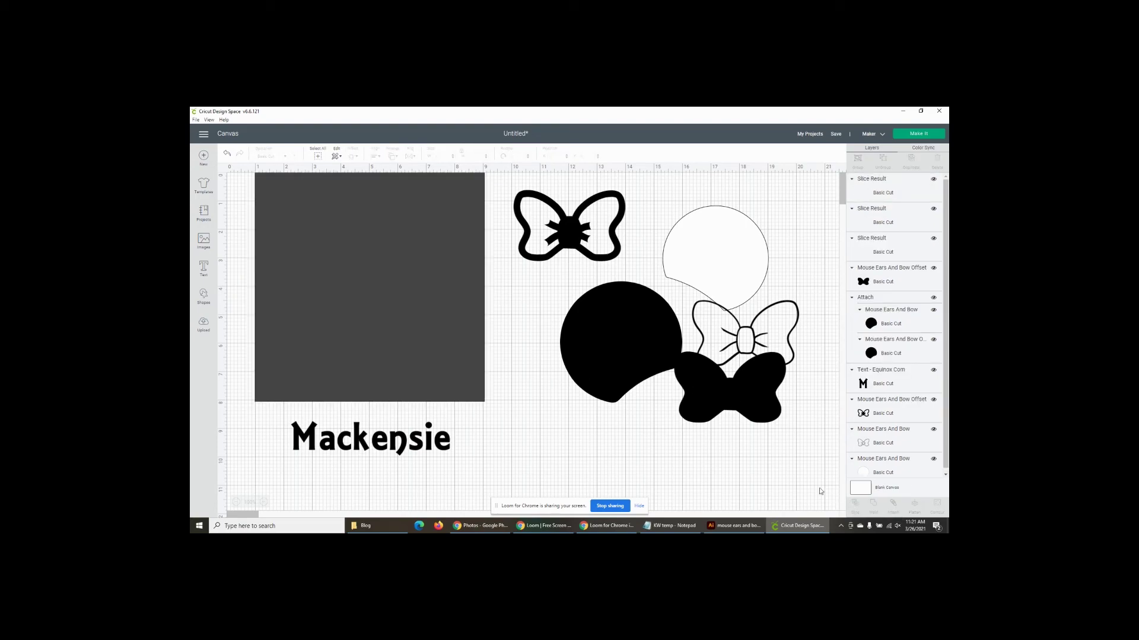
Step: Separate the slice results, moving one cut shape over the bows and the square against the remaining shape's lower edge
{"action": "left_click_drag", "start_coordinate": [404, 307], "coordinate": [552, 458]}
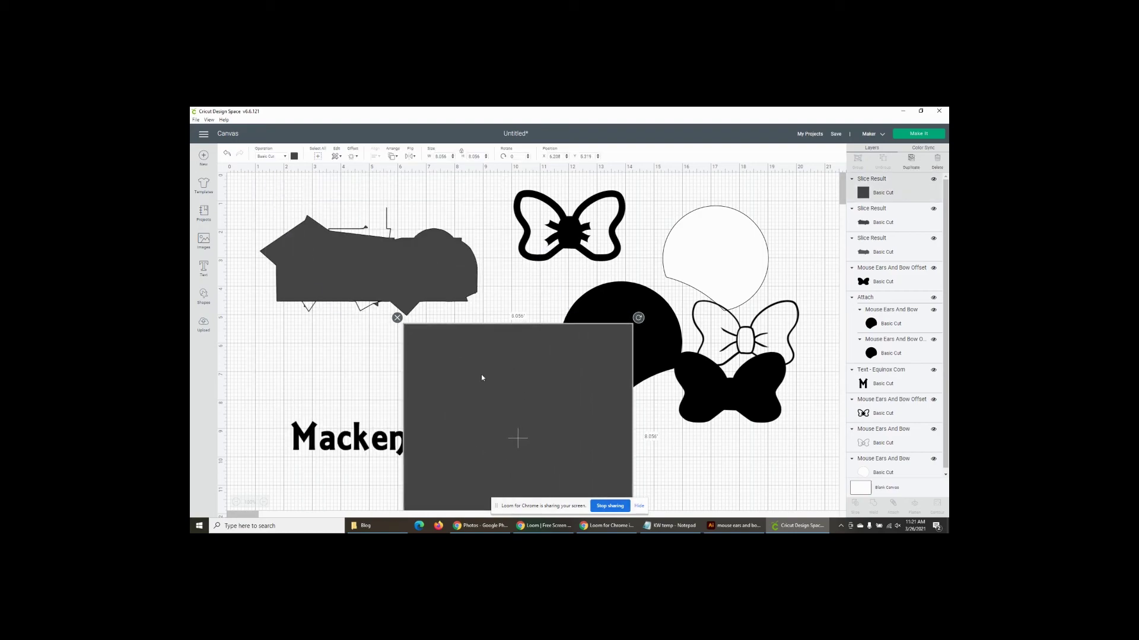
{"action": "left_click_drag", "start_coordinate": [420, 290], "coordinate": [609, 265]}
{"action": "left_click_drag", "start_coordinate": [521, 424], "coordinate": [428, 396]}
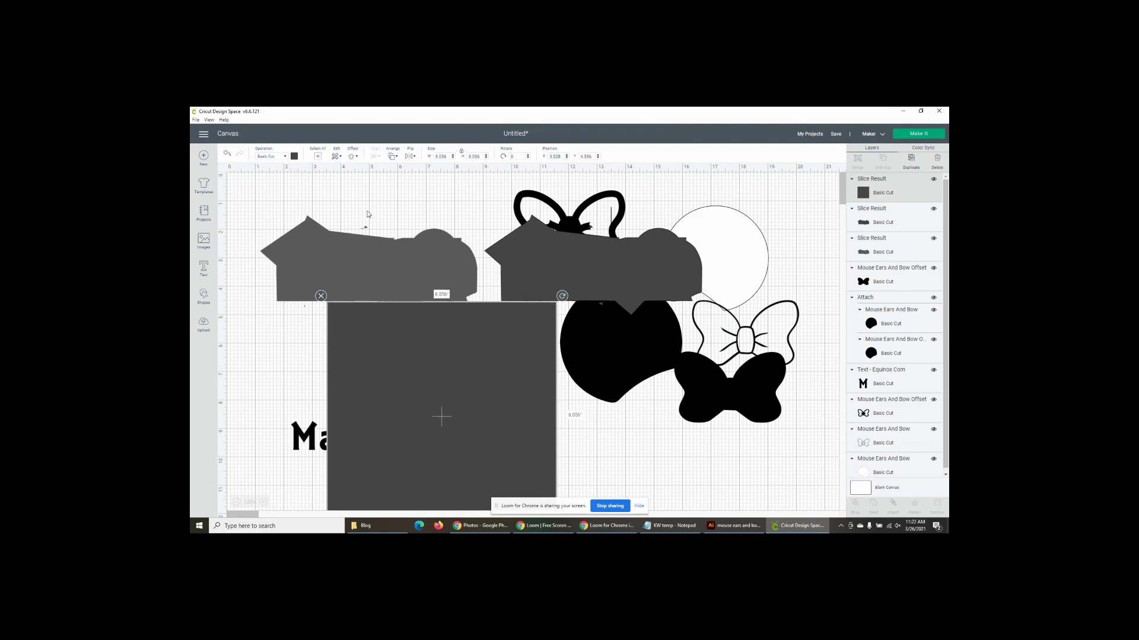
Step: Overlap the remaining text backing shape's lower edge with the square and slice off its bottom points
{"action": "mouse_move", "coordinate": [367, 214]}
{"action": "left_mouse_down"}
{"action": "mouse_move", "coordinate": [379, 205]}
{"action": "mouse_move", "coordinate": [377, 216]}
{"action": "left_mouse_up"}
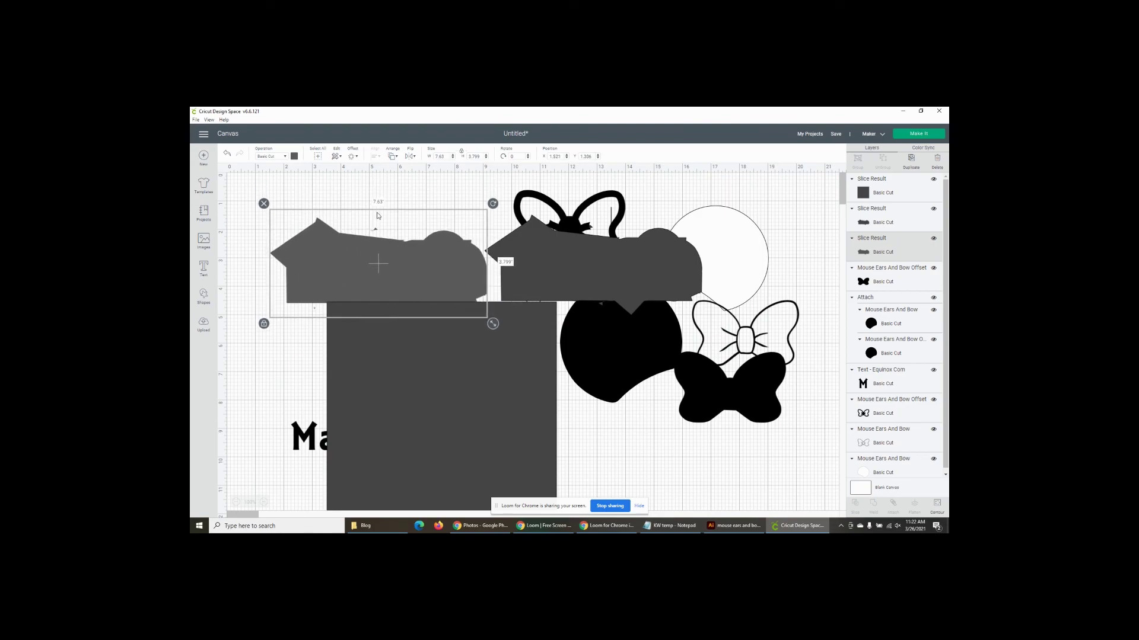
{"action": "left_click", "coordinate": [441, 488], "text": "shift"}
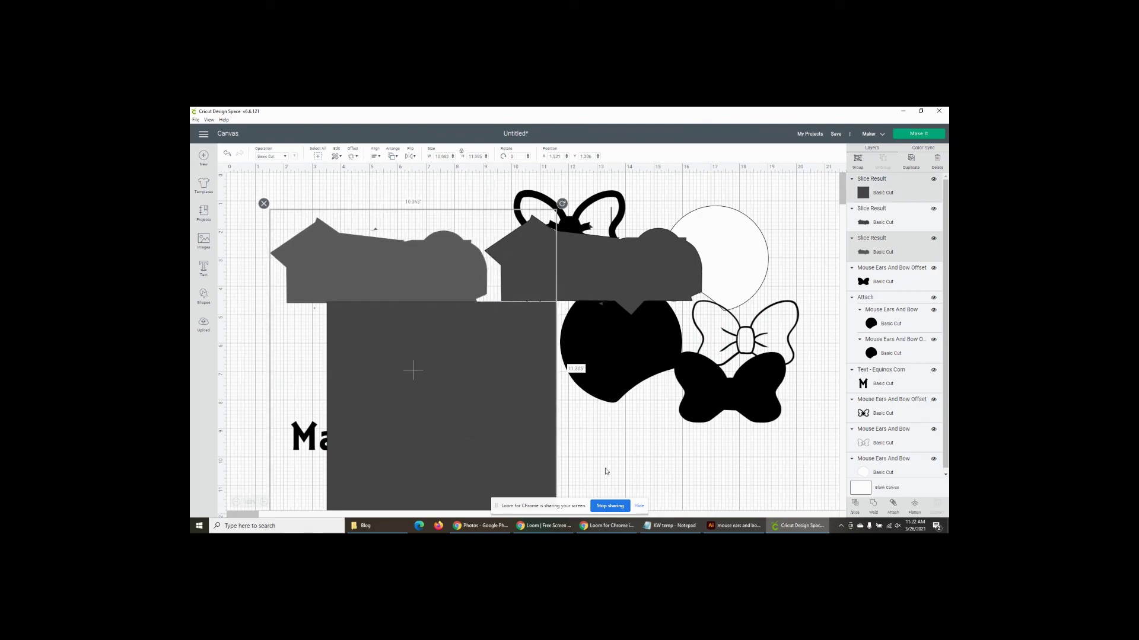
{"action": "left_click", "coordinate": [856, 505]}
Step: Move the trimmed backing shape up and drag the square with the cut-off scraps away from it
{"action": "left_click_drag", "start_coordinate": [401, 277], "coordinate": [389, 252]}
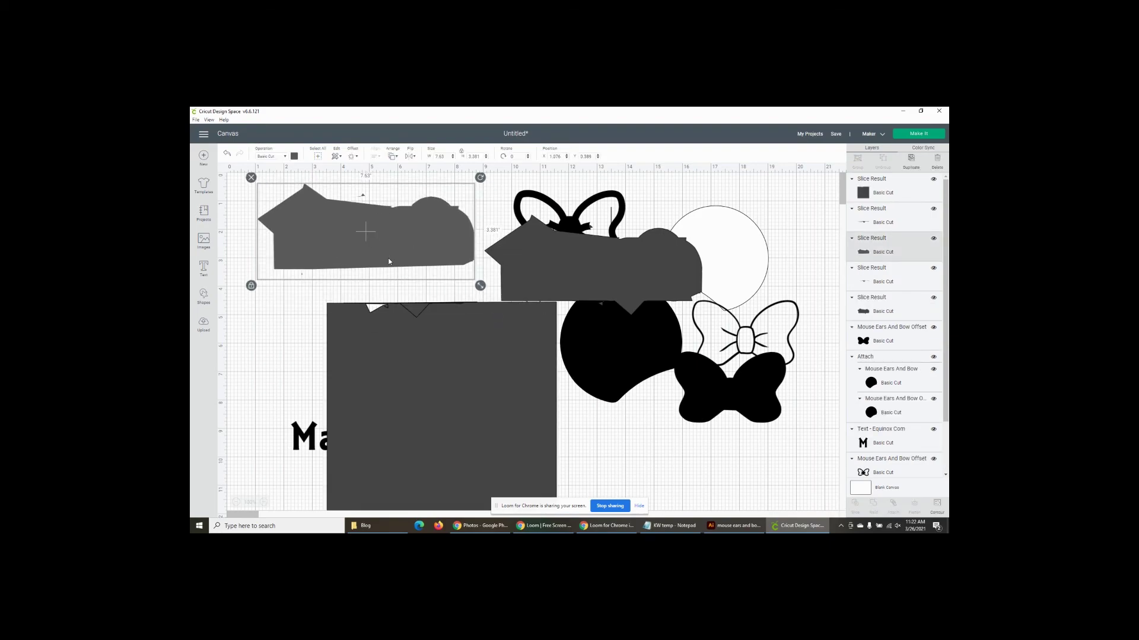
{"action": "left_click", "coordinate": [316, 294]}
{"action": "left_click_drag", "start_coordinate": [316, 294], "coordinate": [546, 369]}
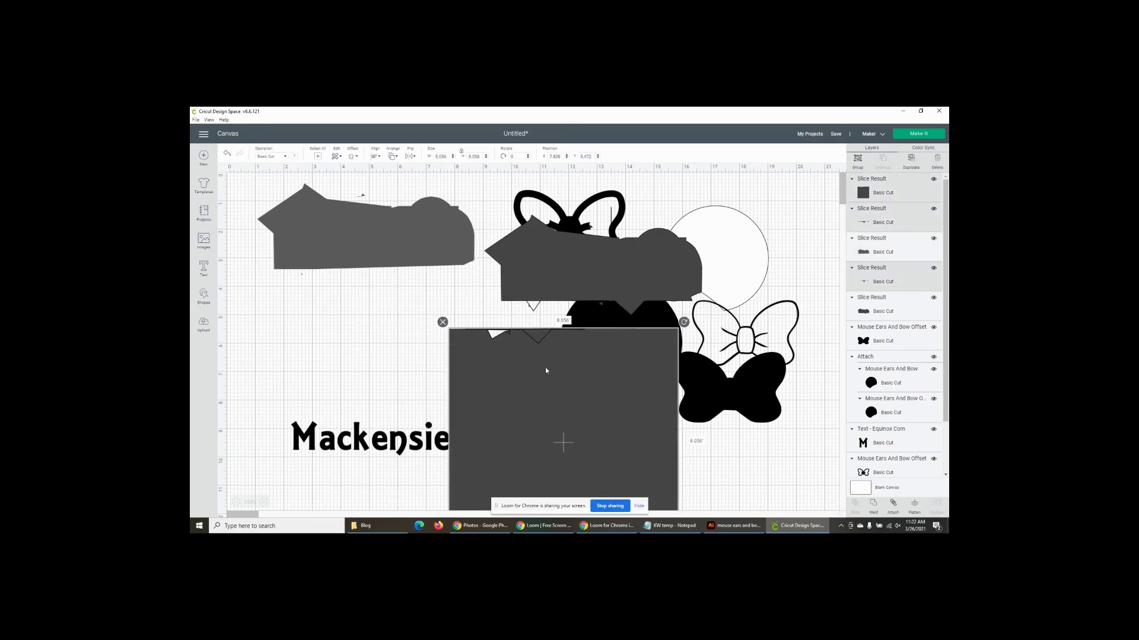
Step: Move the name text up beneath the trimmed backing shape and lower the backing shape toward it
{"action": "left_click_drag", "start_coordinate": [402, 451], "coordinate": [386, 331]}
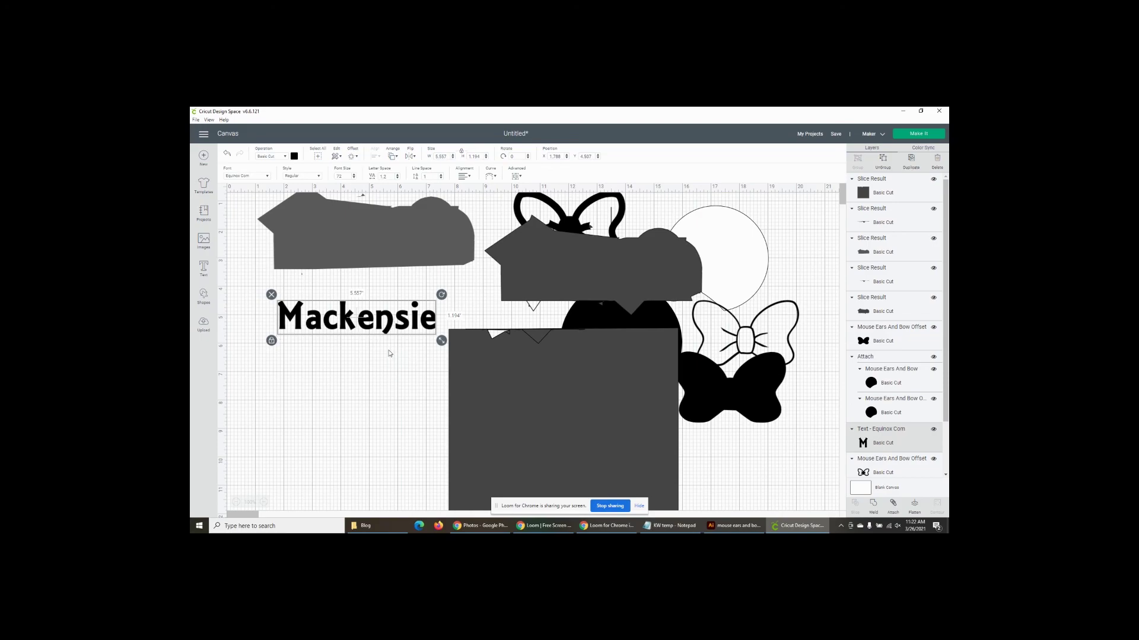
{"action": "left_click_drag", "start_coordinate": [376, 222], "coordinate": [367, 249]}
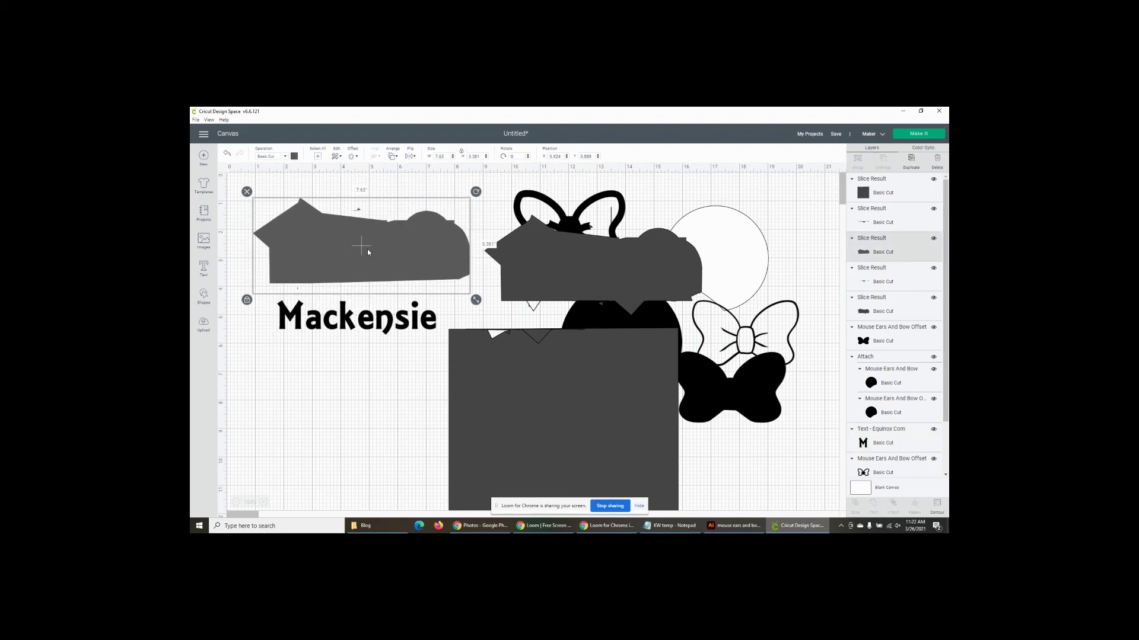